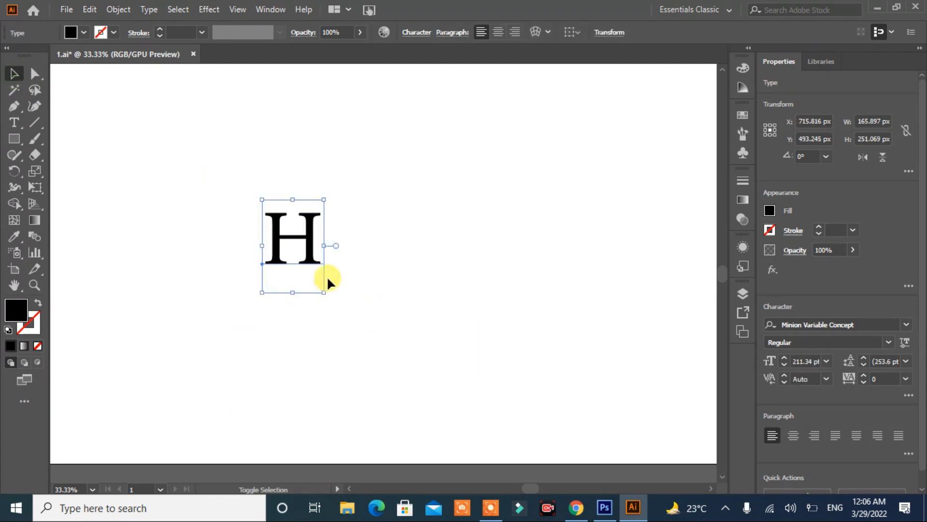
Step: Enlarge the letter H to about 531 by 496 px near the artboard centre and convert it to outlines
left_click_drag(323, 292, 536, 381)
left_click(351, 261)
left_click_drag(357, 269, 412, 204)
left_click_drag(445, 328, 512, 399)
left_click_drag(446, 204, 504, 264)
right_click(498, 254)
left_click(556, 304)
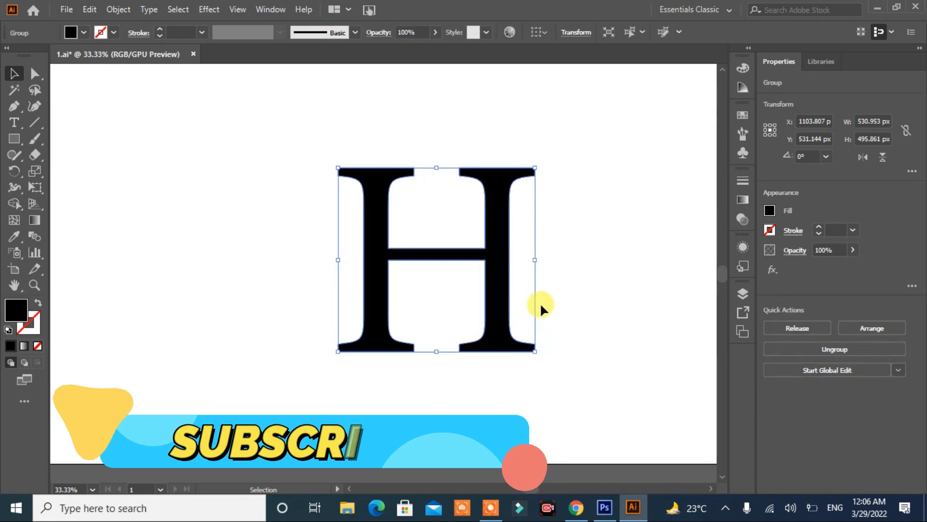
Step: Draw a 75 by 225 px rectangle across the middle of the H's crossbar and subtract it from the letter
left_click(14, 139)
left_click_drag(415, 214, 443, 297)
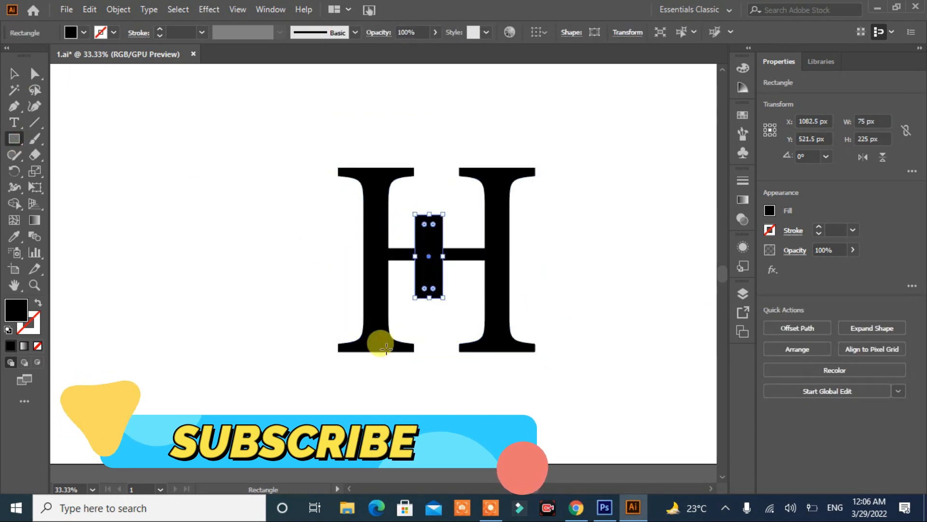
left_click(14, 74)
left_click_drag(598, 236, 247, 298)
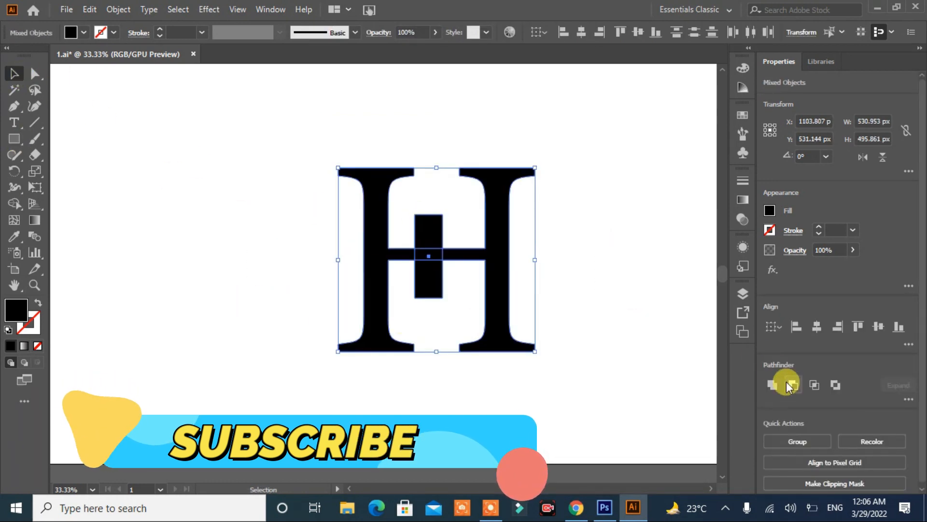
left_click(788, 385)
left_click(563, 337)
Step: Remove both crossbar stubs by deleting their anchor points, leaving two plain serif stems
left_click(495, 285)
left_click(14, 105)
left_click(44, 134)
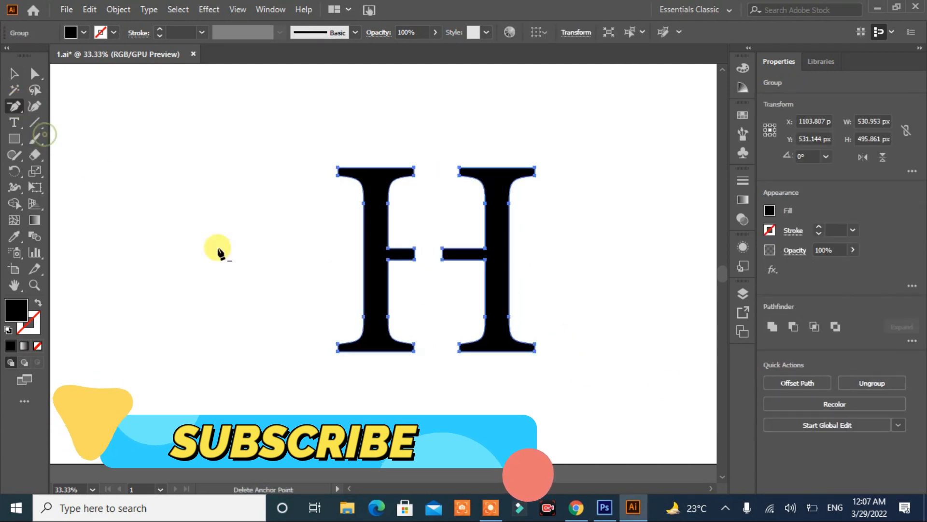
left_click(415, 248)
left_click(415, 259)
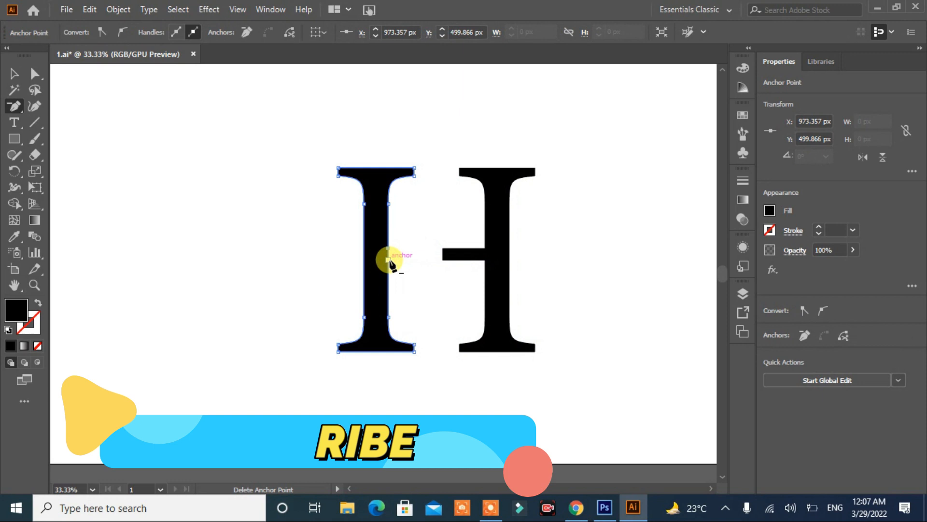
left_click(442, 260)
left_click(443, 249)
left_click(486, 248)
left_click(485, 259)
Step: Separate the two stems into independent shapes, using the Shape Builder on each
left_click(11, 78)
left_click(14, 202)
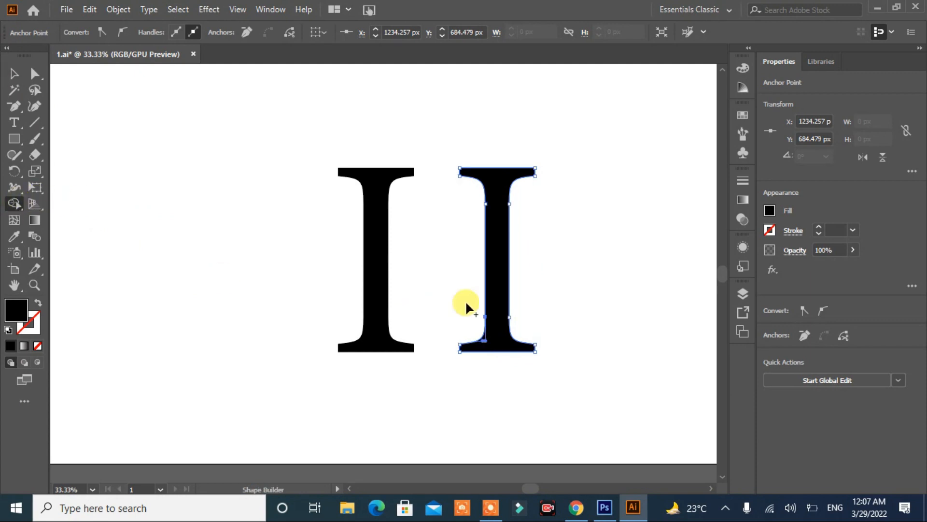
left_click(503, 289)
left_click(14, 74)
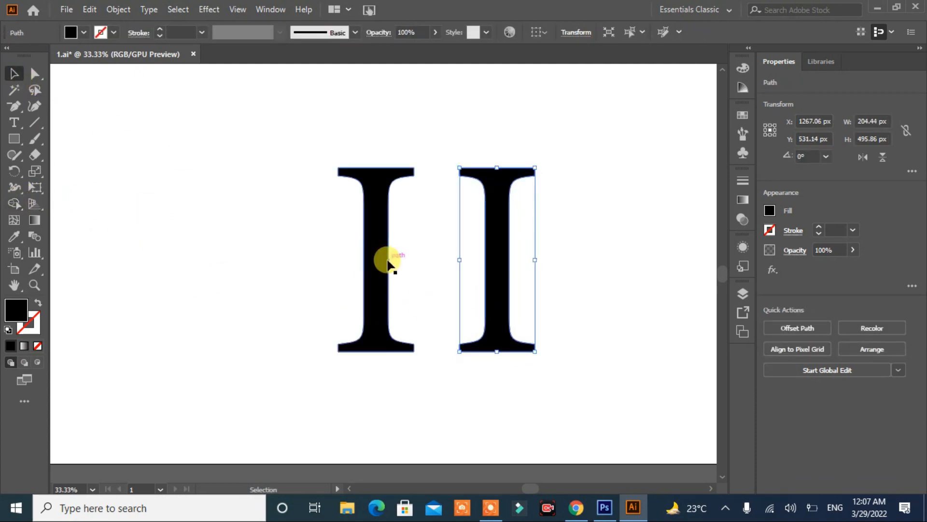
left_click(383, 259)
left_click(14, 203)
left_click(380, 253)
left_click(500, 251)
key("v")
left_click(362, 276)
right_click(368, 276)
left_click(431, 154)
left_click(378, 263)
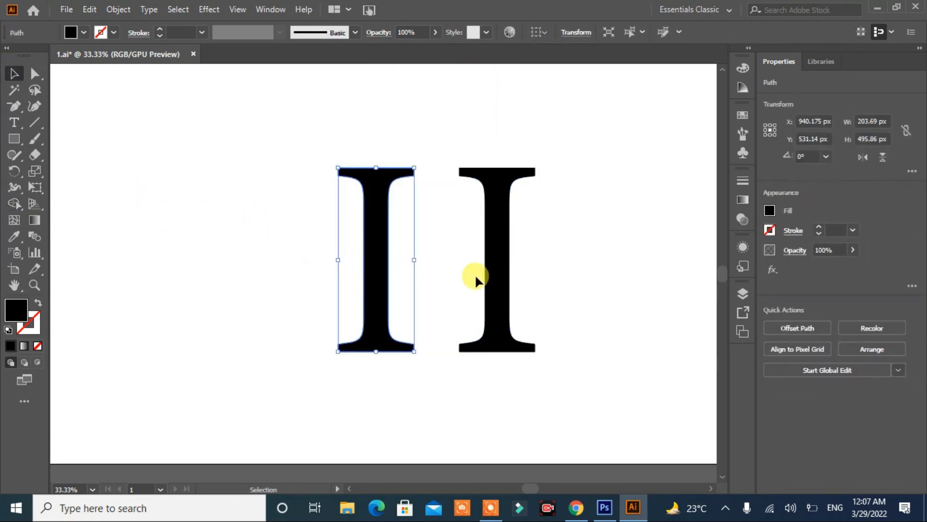
Step: Move the right stem horizontally closer to the left stem
left_click(490, 280)
left_click_drag(490, 279, 476, 279)
left_click(544, 284)
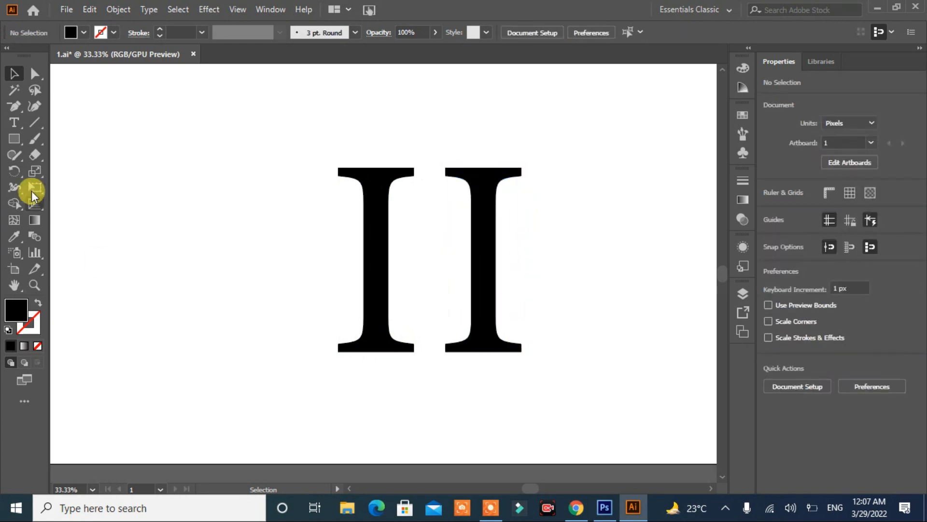
Step: Draw an open S-shaped curve across both stems with the Pen tool, about 844 px wide and 364 px high
left_click(10, 124)
left_click(10, 108)
left_click(10, 108)
left_click(63, 102)
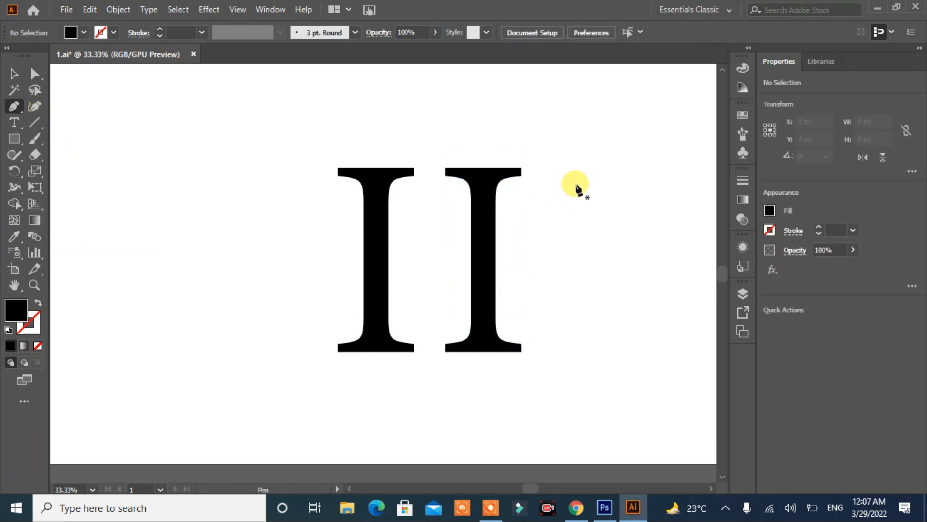
left_click(580, 182)
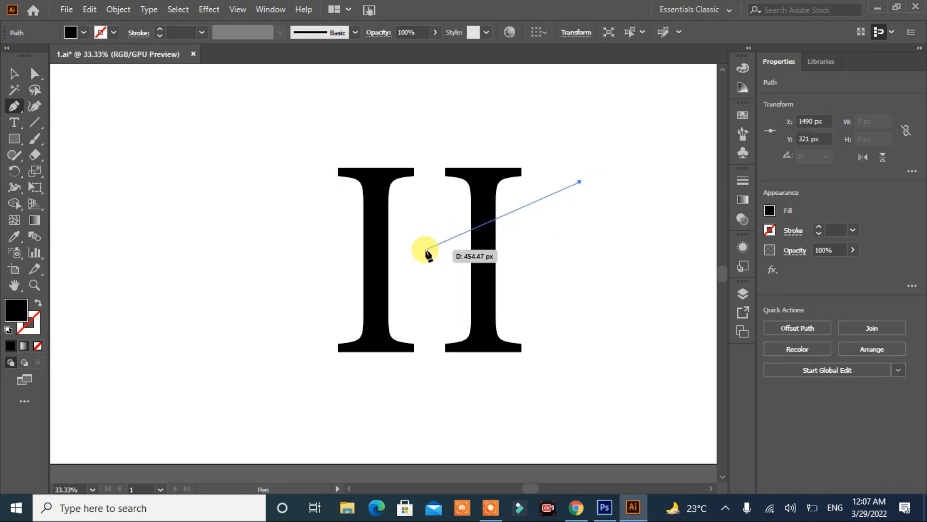
left_click_drag(426, 261, 295, 263)
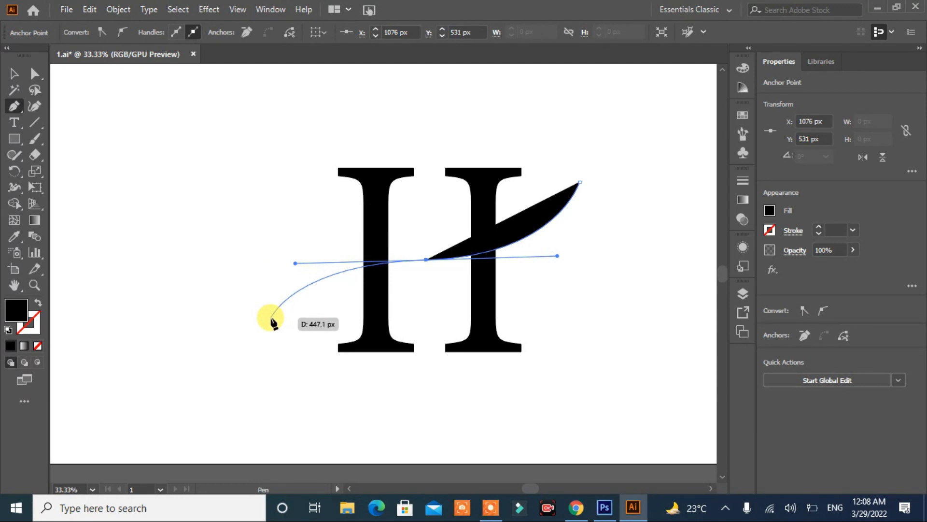
left_click(267, 317)
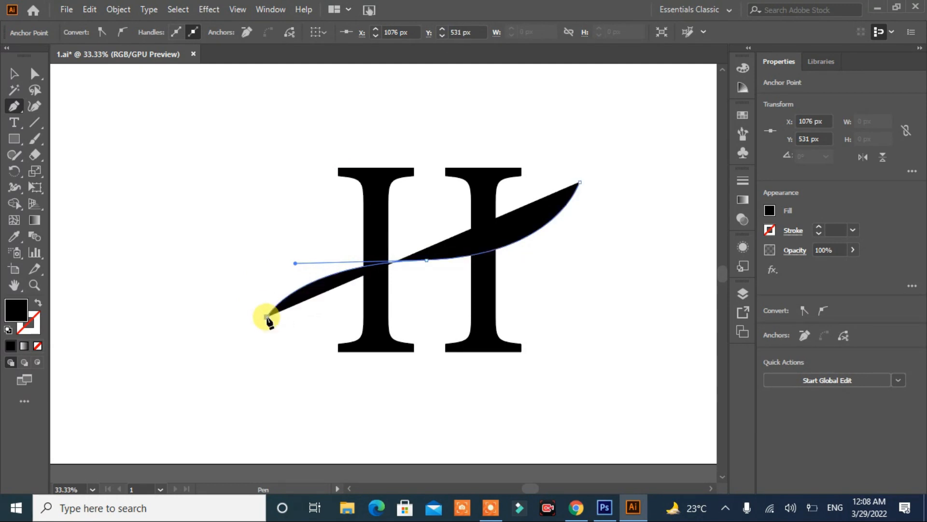
left_click(244, 361)
key("ctrl+z")
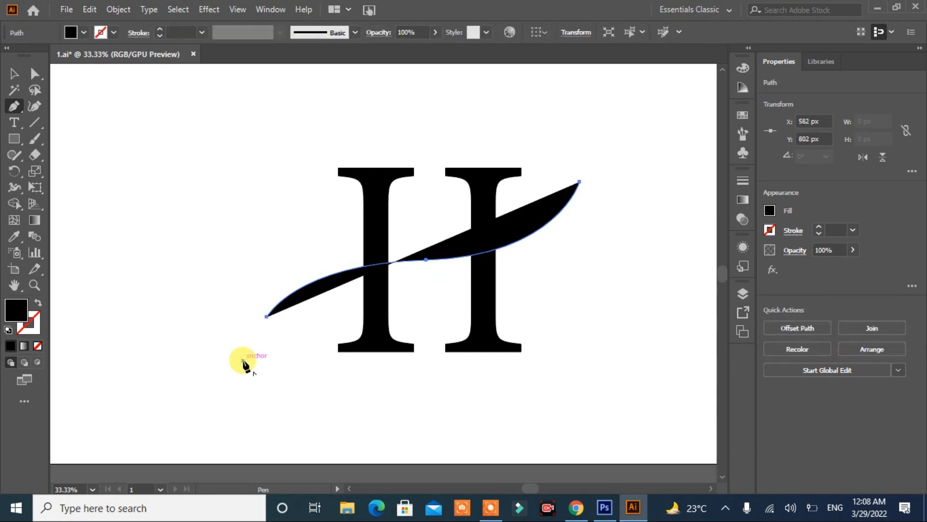
Step: Style the curve with no fill and a black 51 pt stroke using the lens-shaped, tapered width profile
left_click(38, 303)
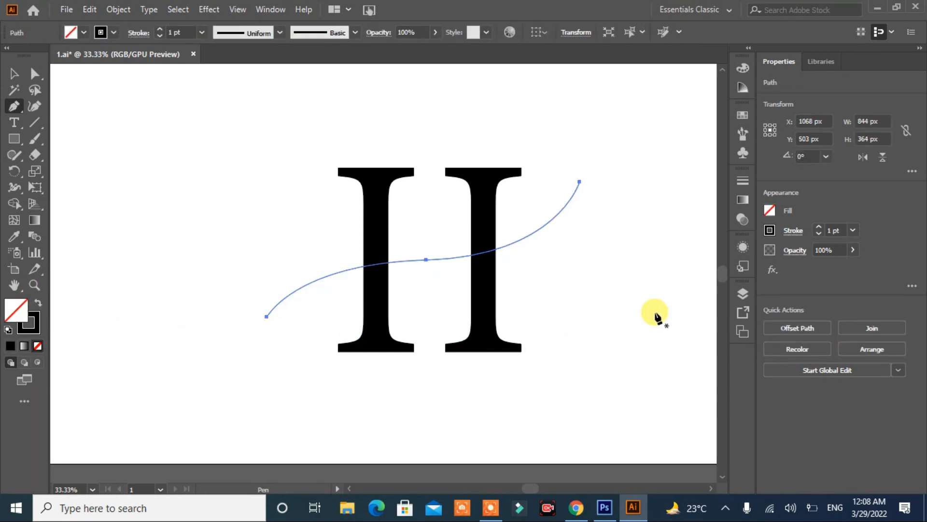
left_click_drag(160, 28, 160, 27)
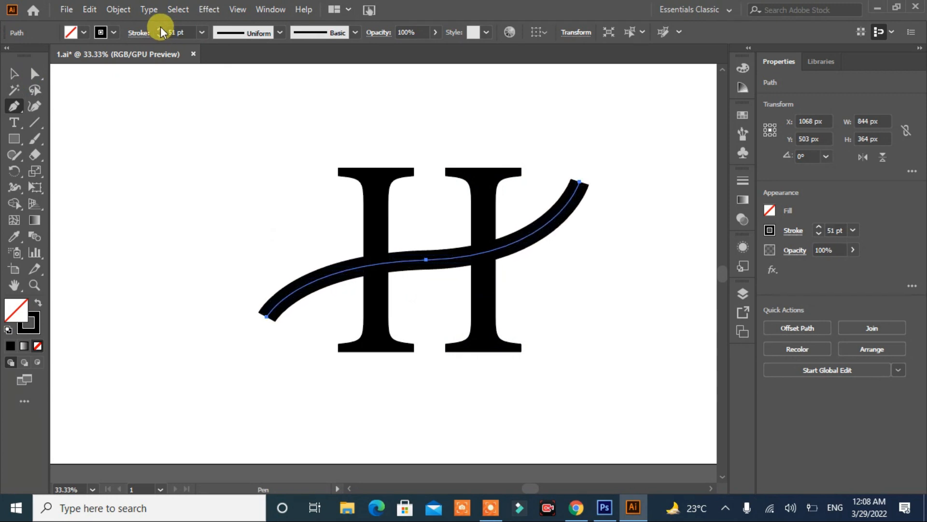
left_click(279, 33)
left_click(242, 77)
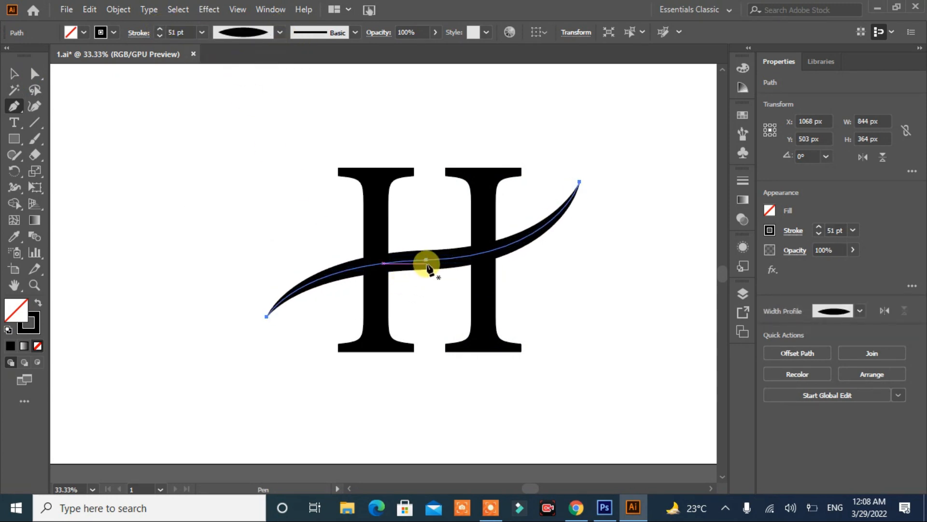
Step: Duplicate the tapered curve to form two stacked swooshes and nudge the upper one down 16 px
left_click(13, 73)
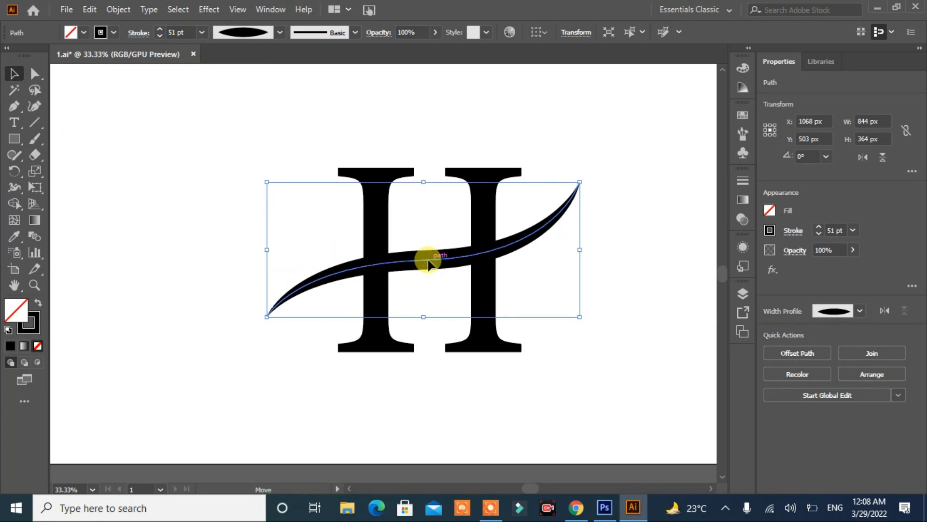
mouse_move(430, 265)
left_mouse_down()
mouse_move(425, 240)
mouse_move(438, 275)
mouse_move(431, 280)
left_mouse_up()
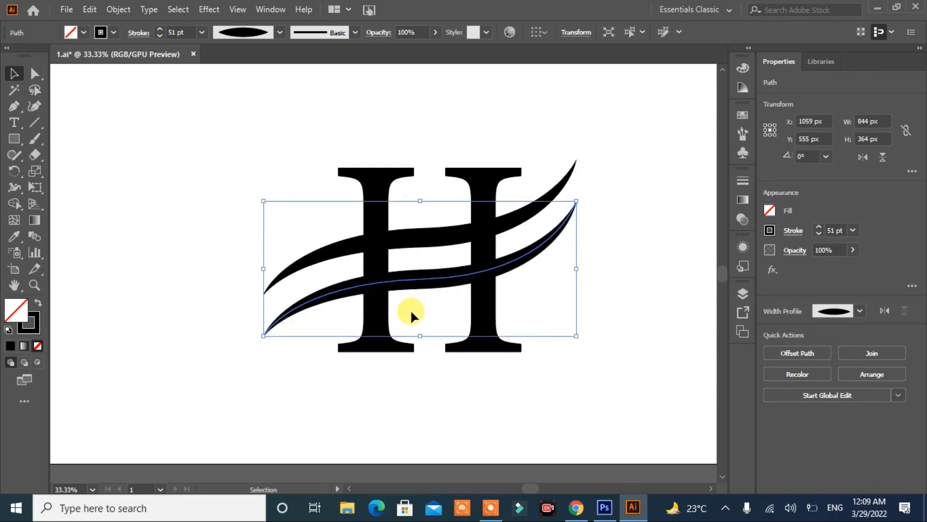
left_click(442, 237)
key("Down")
key("Down")
key("Down")
key("Down")
key("Down")
key("Down")
key("Down")
key("Down")
key("Down")
key("Down")
key("Down")
key("Down")
key("Down")
key("Down")
key("Down")
key("Down")
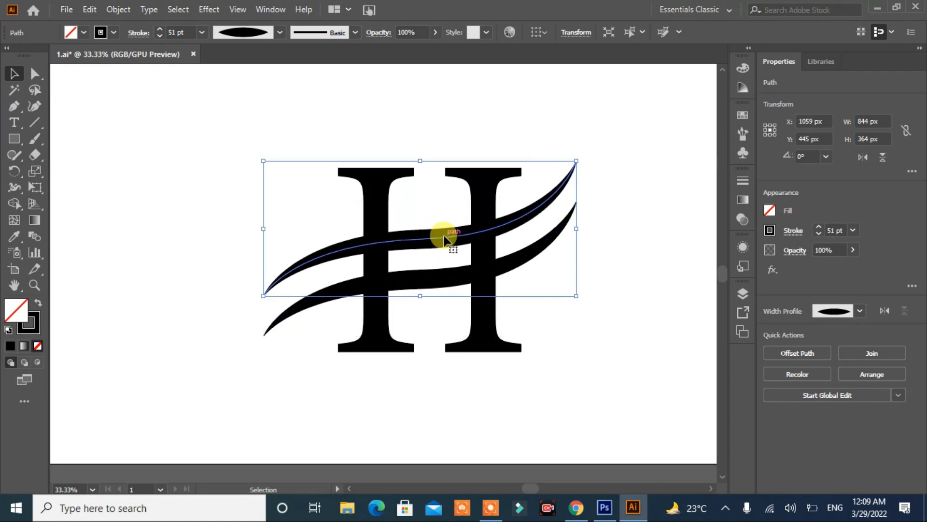
Step: Nudge the lower swoosh up 5 px
left_click(438, 279)
key("Up")
key("Up")
key("Up")
key("Up")
key("Up")
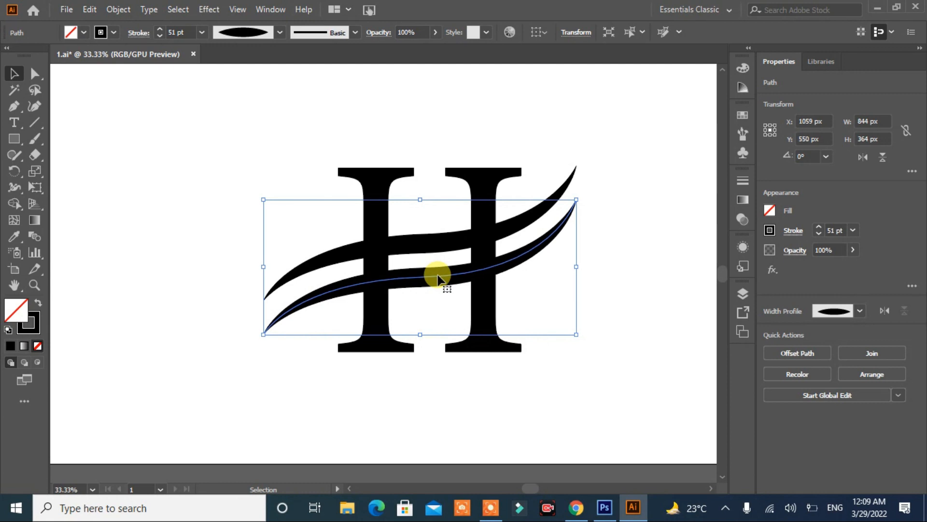
Step: Select both swooshes and expand their appearance into filled shapes
left_click(99, 151)
left_click(281, 281)
left_click(269, 330, "shift")
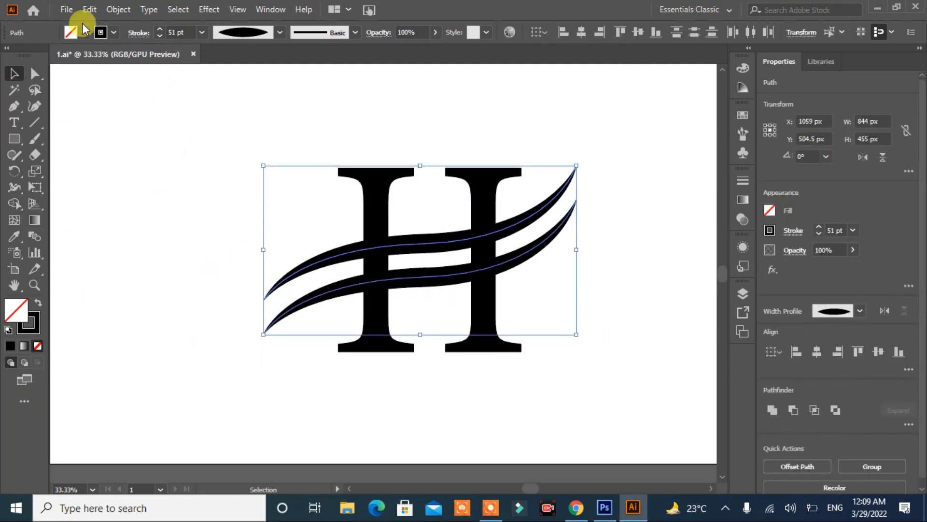
left_click(133, 13)
left_click(208, 178)
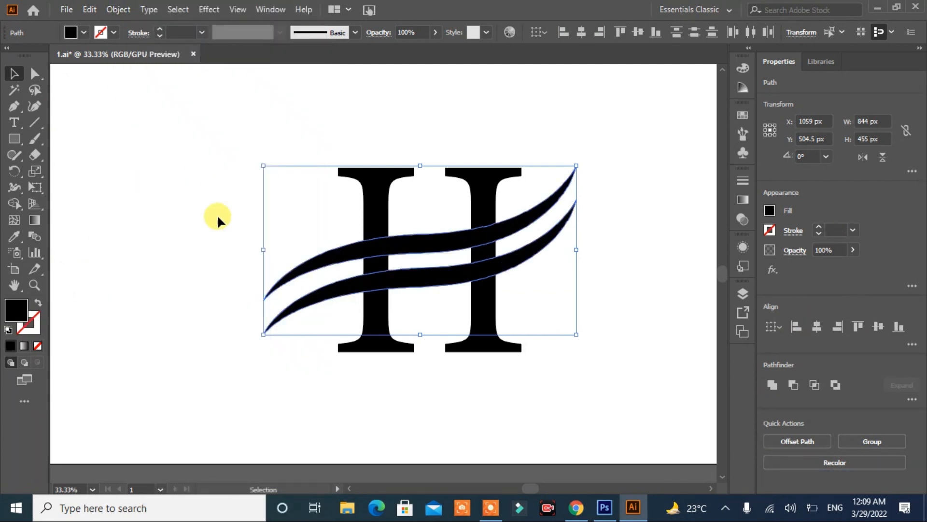
Step: Group the two swooshes and align them with the stems on their vertical centres
left_click(293, 258)
left_click_drag(293, 259, 276, 376)
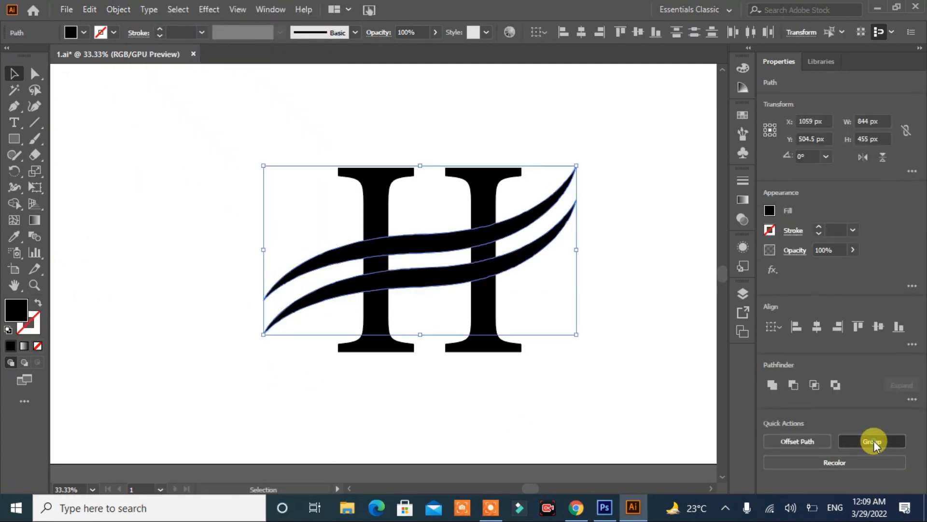
left_click_drag(629, 151, 488, 403)
left_click(866, 325)
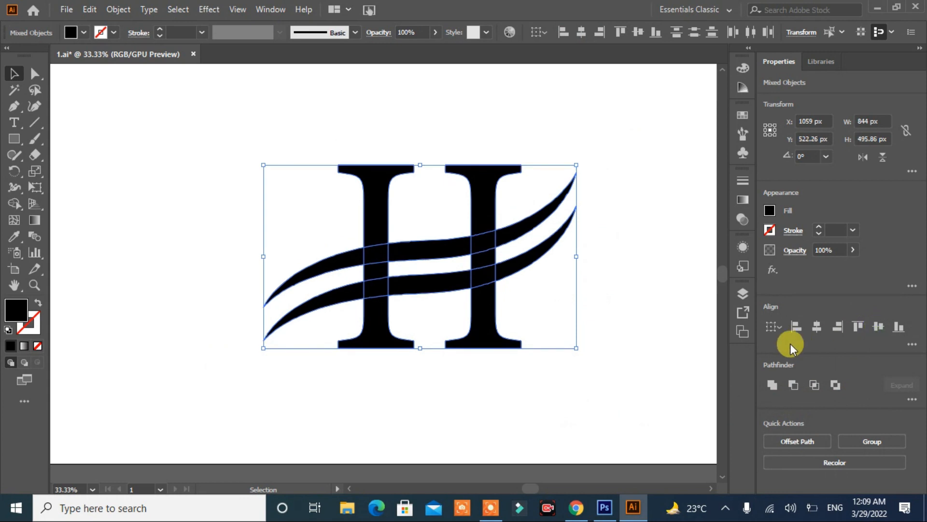
Step: Rotate the swoosh group counterclockwise by about 9.66°
left_click(661, 364)
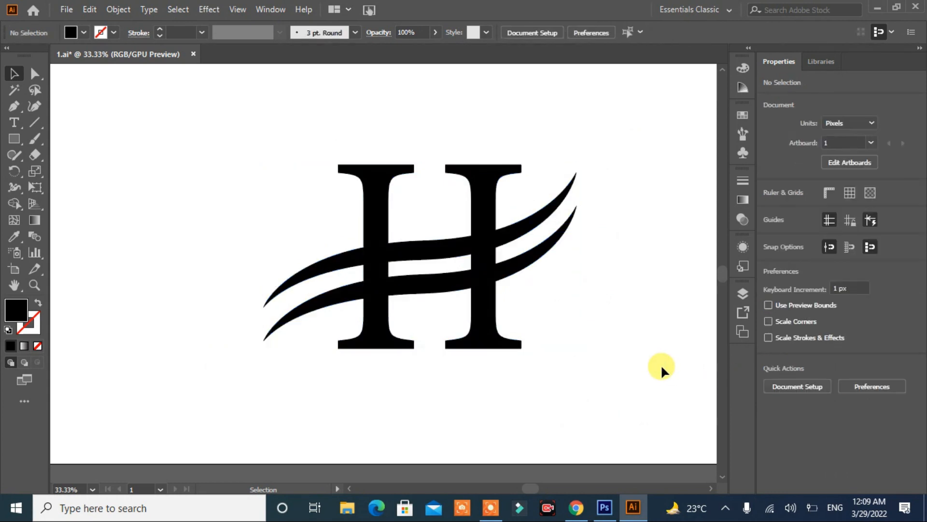
left_click(566, 218)
left_click_drag(582, 347, 588, 317)
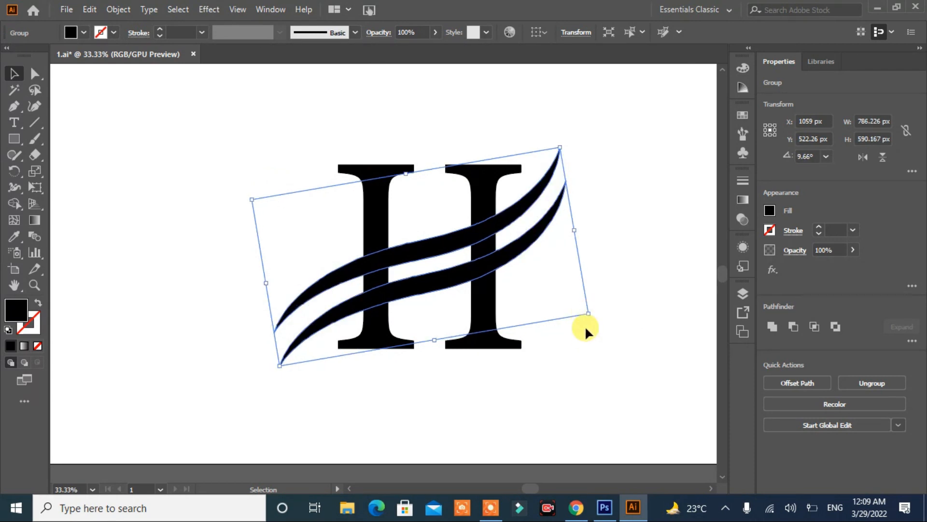
Step: Select all the artwork and remove the stem segments between the two swooshes with the Shape Builder
left_click_drag(612, 139, 64, 399)
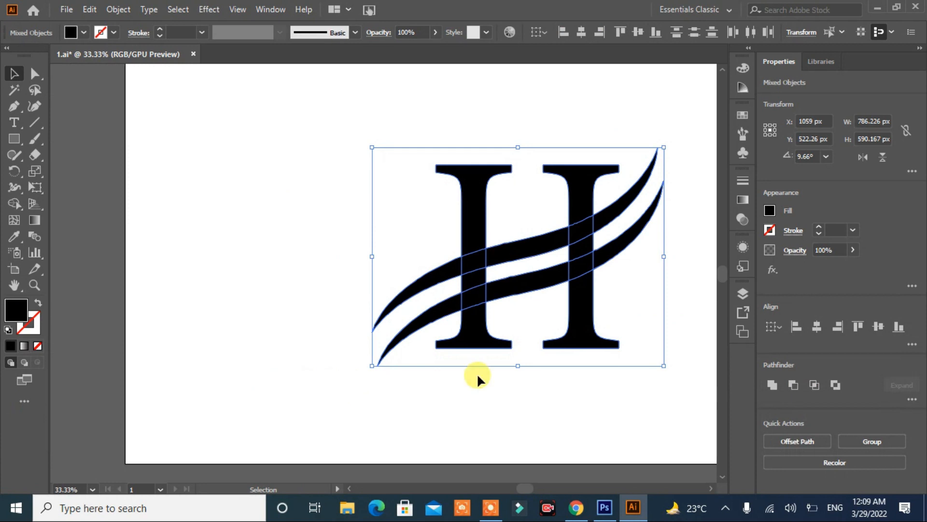
left_click(465, 411)
left_click_drag(670, 146, 376, 334)
key("space")
left_click_drag(565, 308, 442, 324)
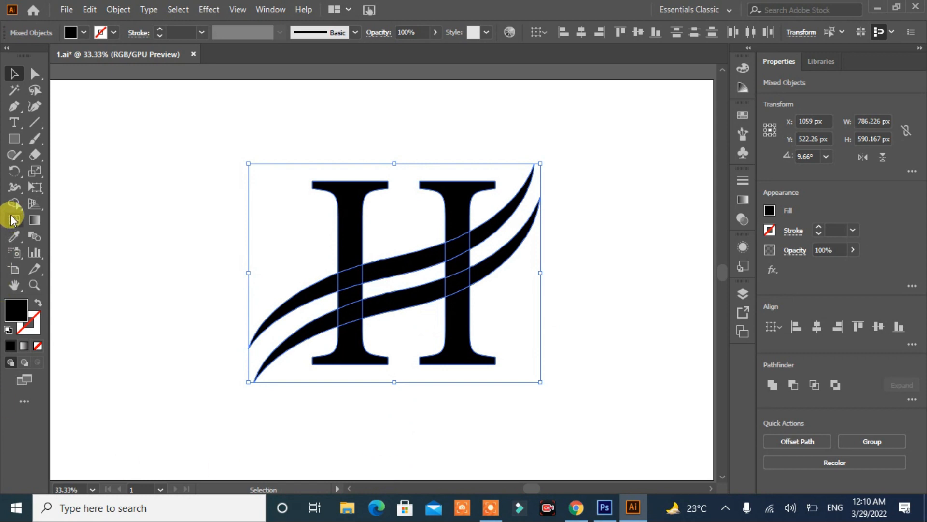
left_click(14, 204)
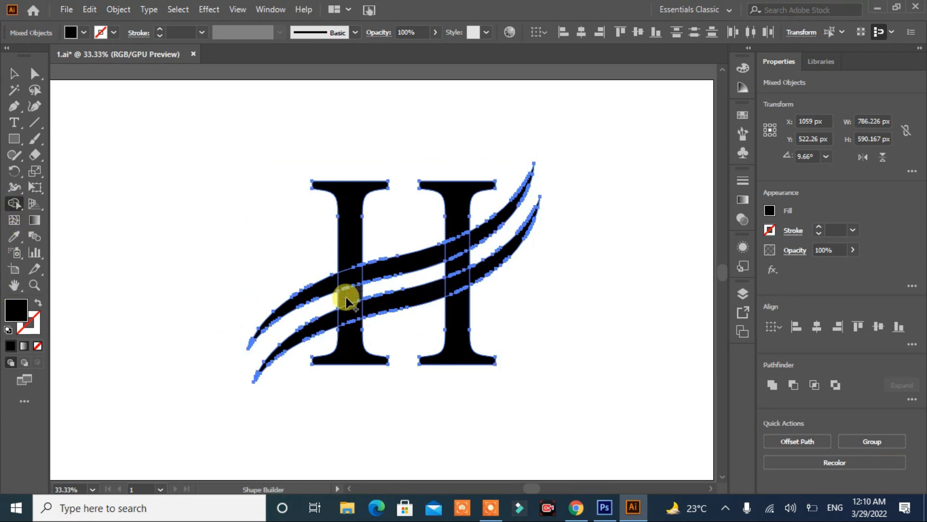
left_click_drag(347, 301, 451, 268)
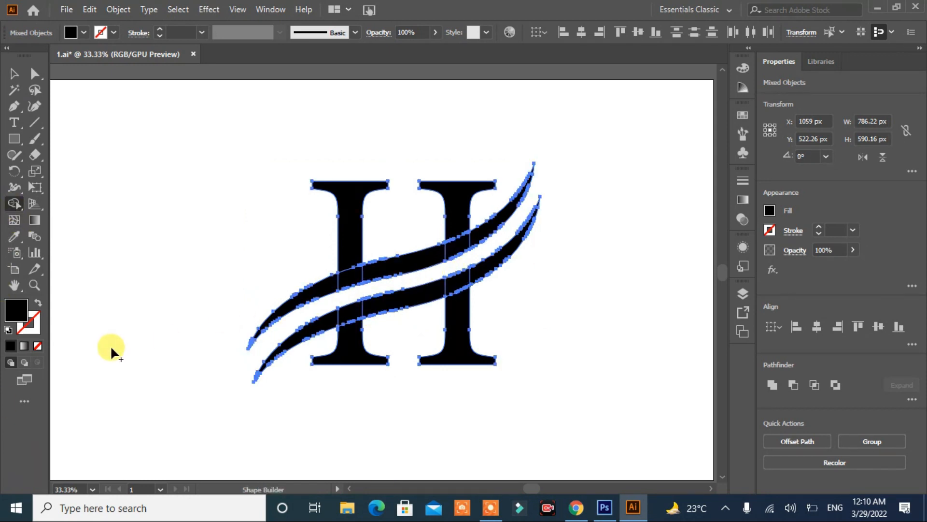
left_click(14, 74)
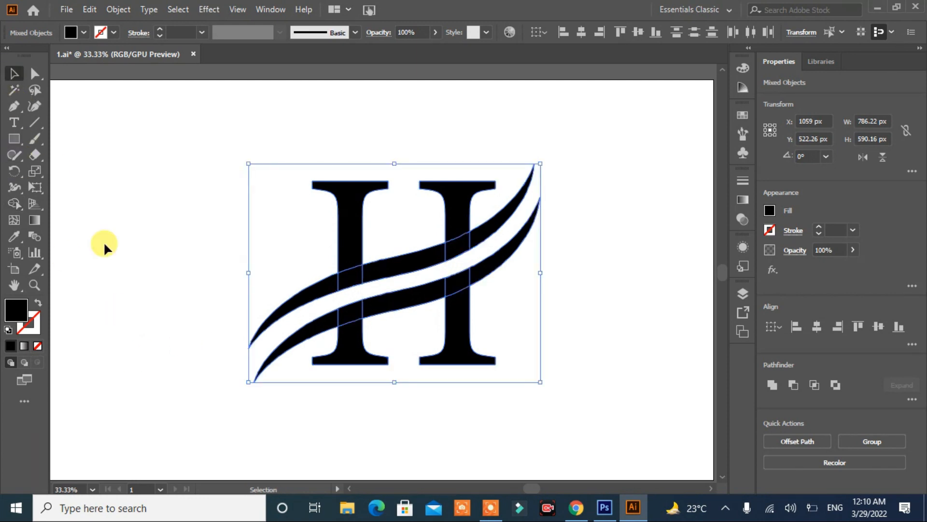
left_click(156, 322)
Step: Select all the artwork and merge the overlapping stem and swoosh segments with the Shape Builder
left_click_drag(255, 155, 454, 254)
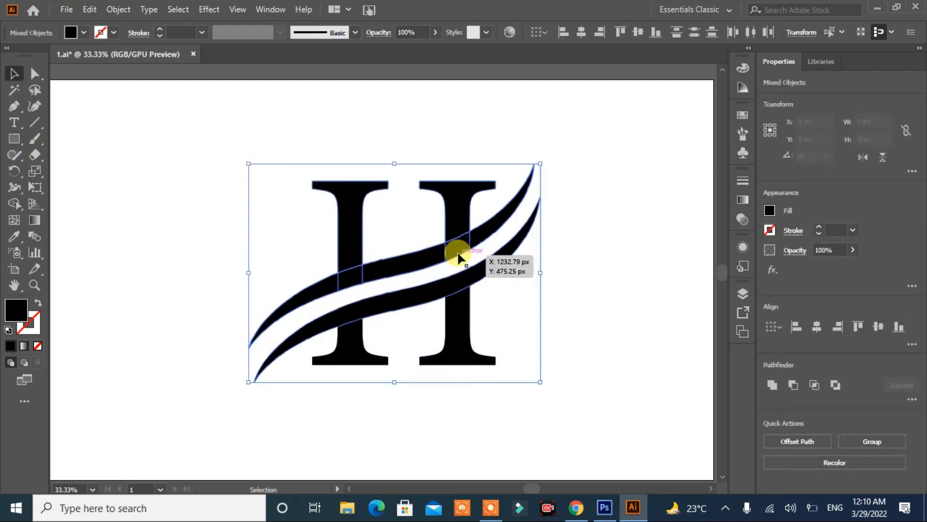
left_click(11, 205)
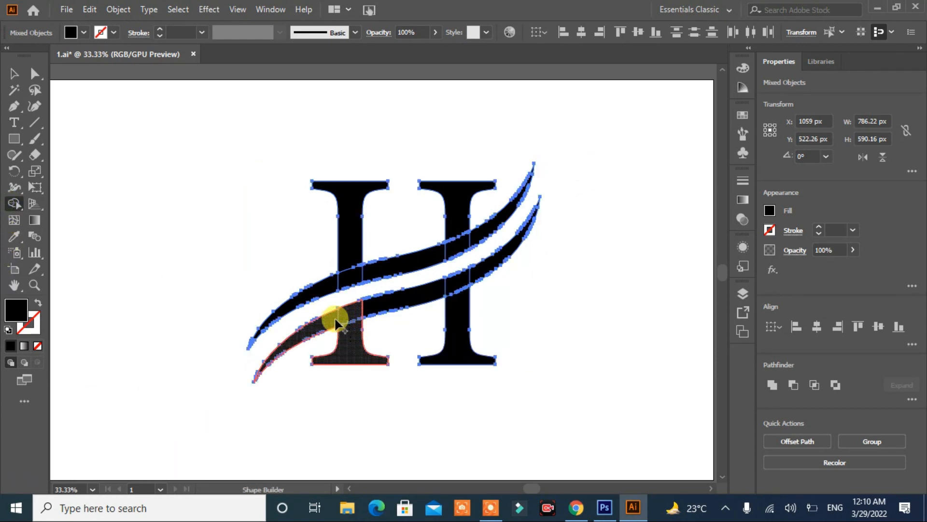
mouse_move(347, 311)
left_mouse_down()
mouse_move(473, 276)
mouse_move(456, 296)
mouse_move(461, 280)
left_mouse_up()
mouse_move(472, 248)
left_mouse_down()
mouse_move(458, 237)
mouse_move(439, 257)
left_mouse_up()
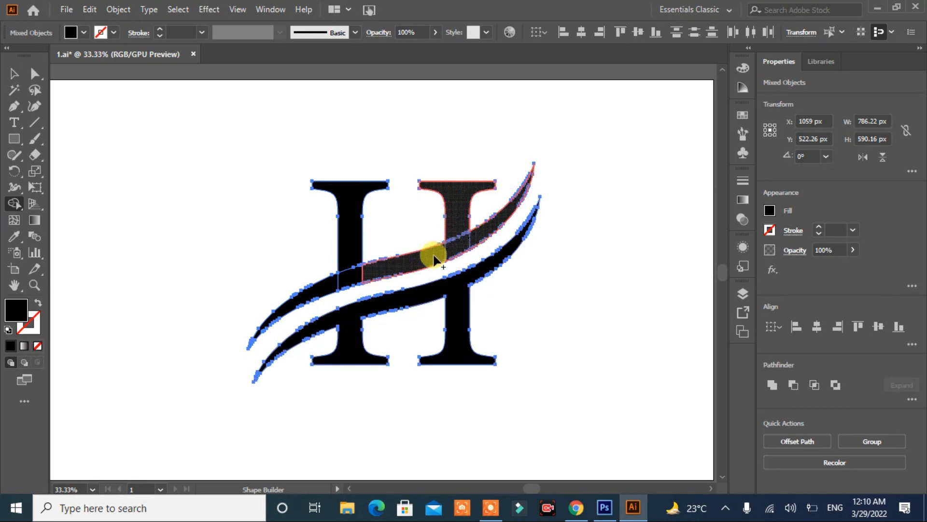
mouse_move(362, 280)
left_mouse_down()
mouse_move(334, 281)
mouse_move(343, 259)
left_mouse_up()
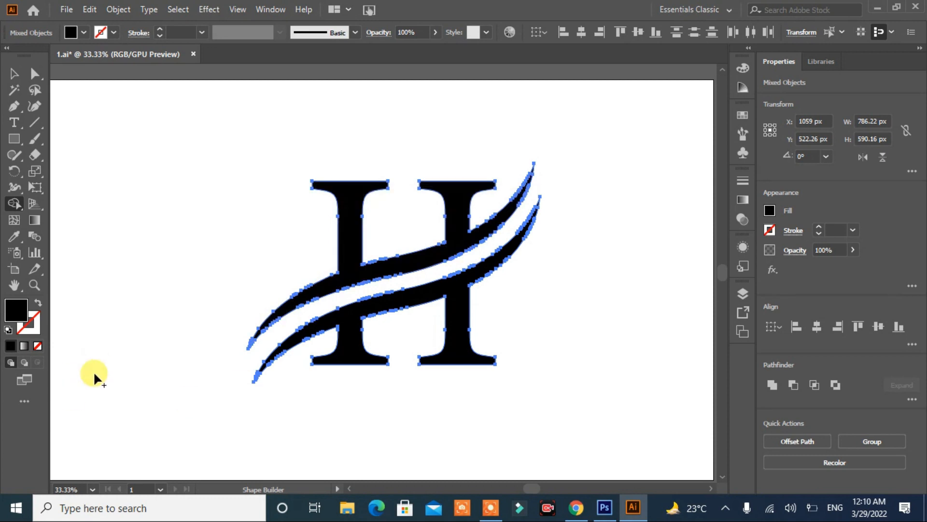
left_click(13, 74)
left_click(127, 238)
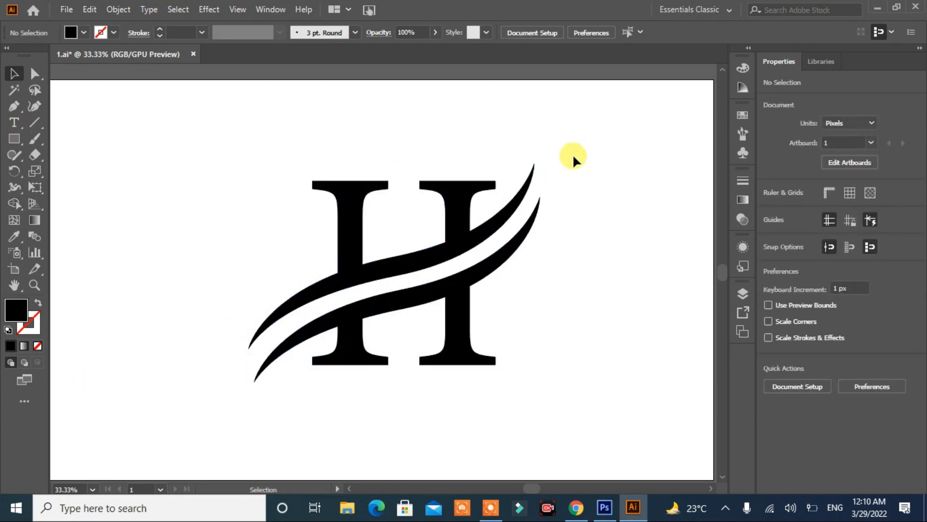
Step: Select the whole H logo and scale it down proportionally about its centre
left_click_drag(578, 169, 218, 416)
left_click_drag(540, 383, 494, 348)
left_click(538, 359)
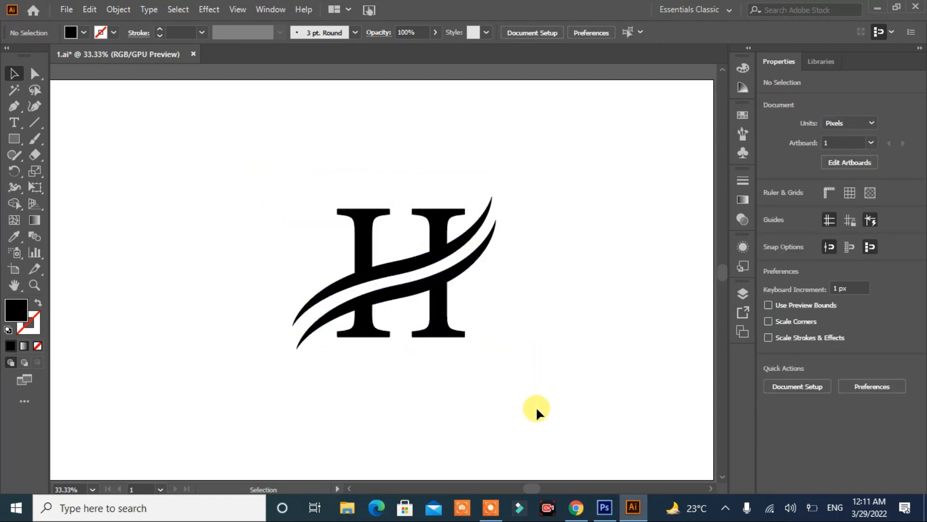
Step: Draw a black circle about 690 px across over the logo and move it to the logo's left
left_click(11, 141)
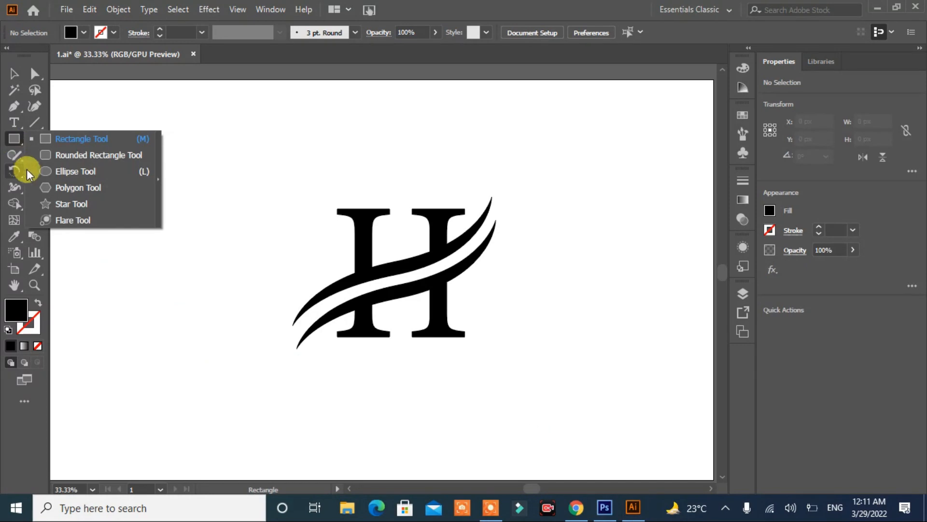
left_click(42, 171)
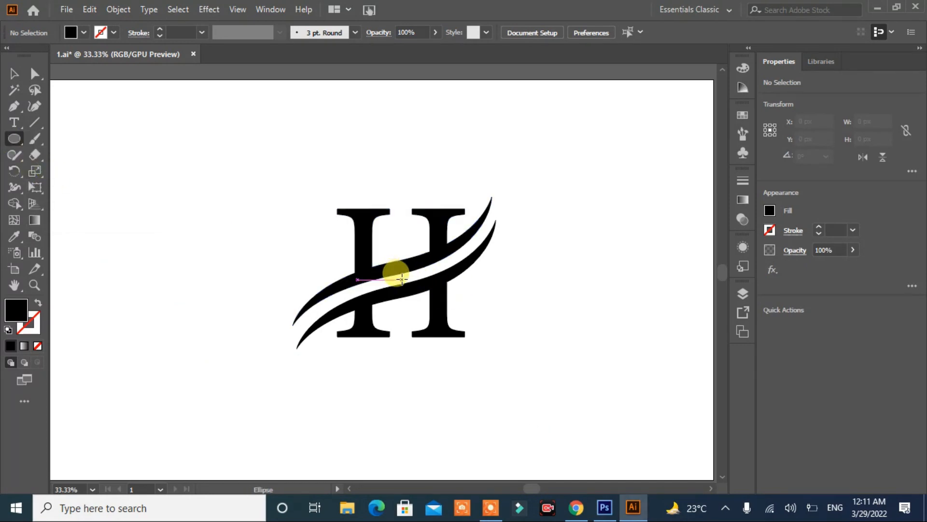
left_click_drag(402, 279, 530, 368)
left_click(14, 74)
left_click_drag(402, 276, 189, 290)
Step: Group the H logo pieces and align them with the circle on both horizontal and vertical centres
left_click_drag(520, 176, 363, 399)
left_click(852, 438)
left_click_drag(610, 182, 193, 347)
left_click(817, 327)
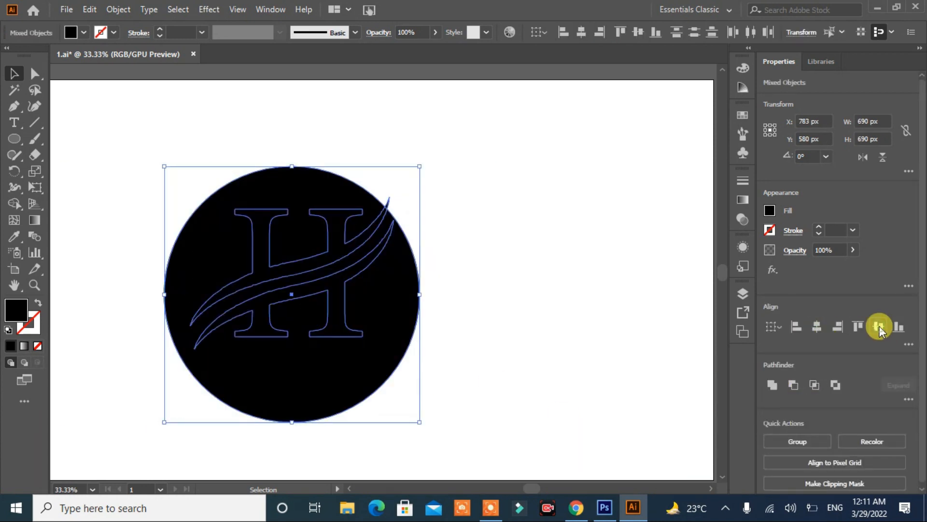
left_click(879, 327)
Step: Cut the H logo shapes out of the black circle with the Shape Builder
left_click_drag(496, 194, 355, 376)
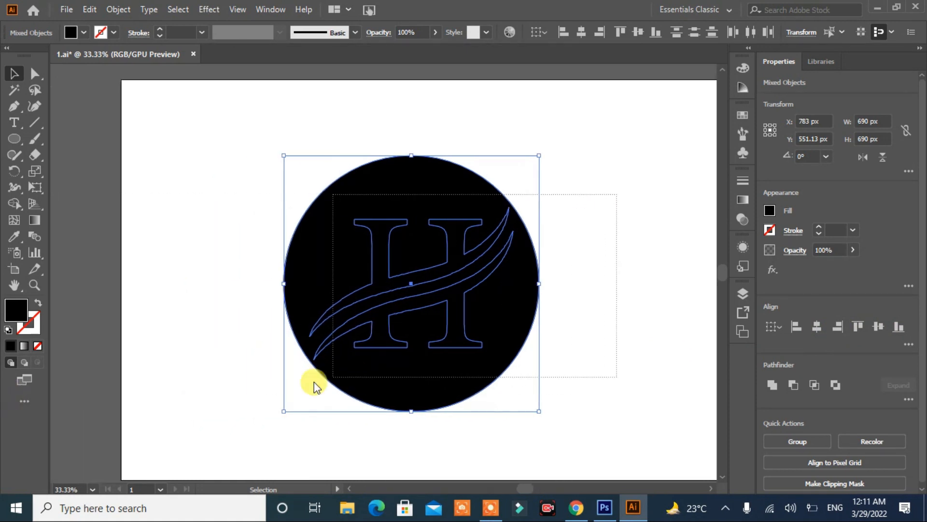
key("shift+m")
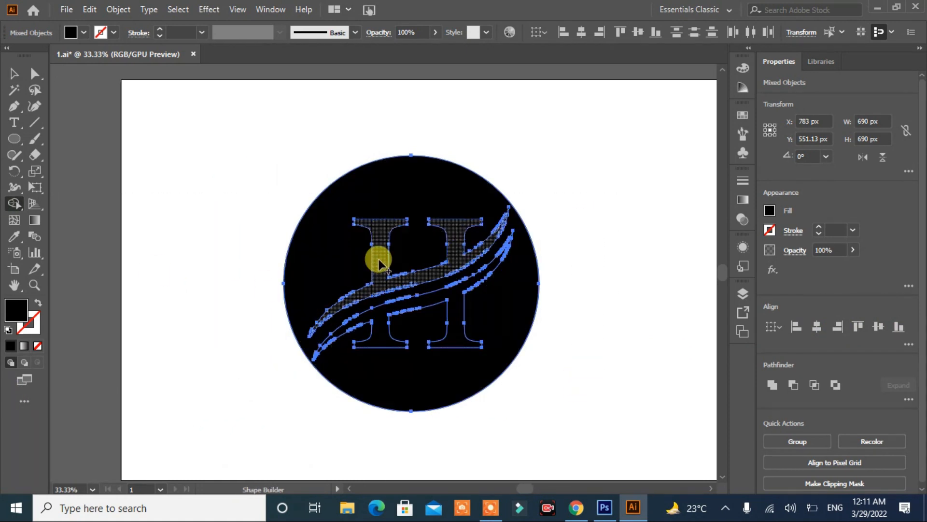
mouse_move(379, 263)
left_mouse_down()
mouse_move(390, 307)
mouse_move(332, 369)
left_mouse_up()
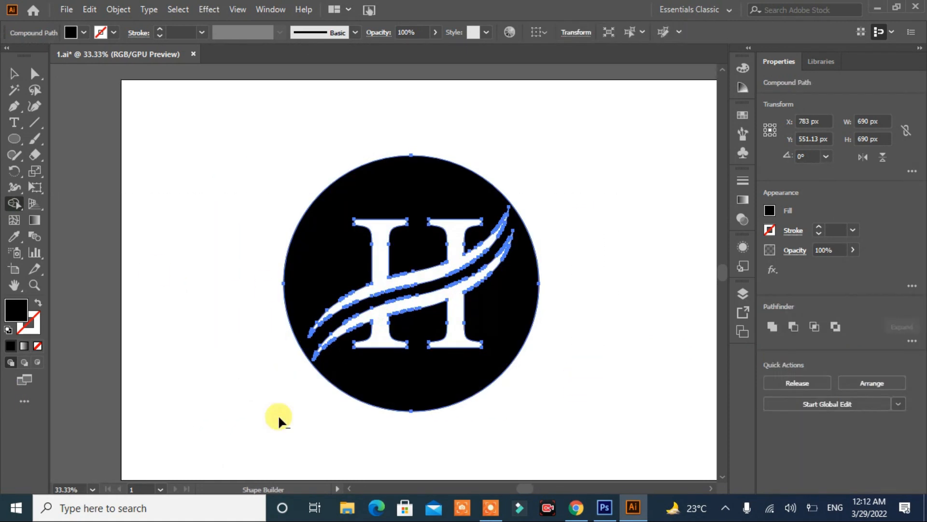
left_click(11, 76)
left_click(149, 255)
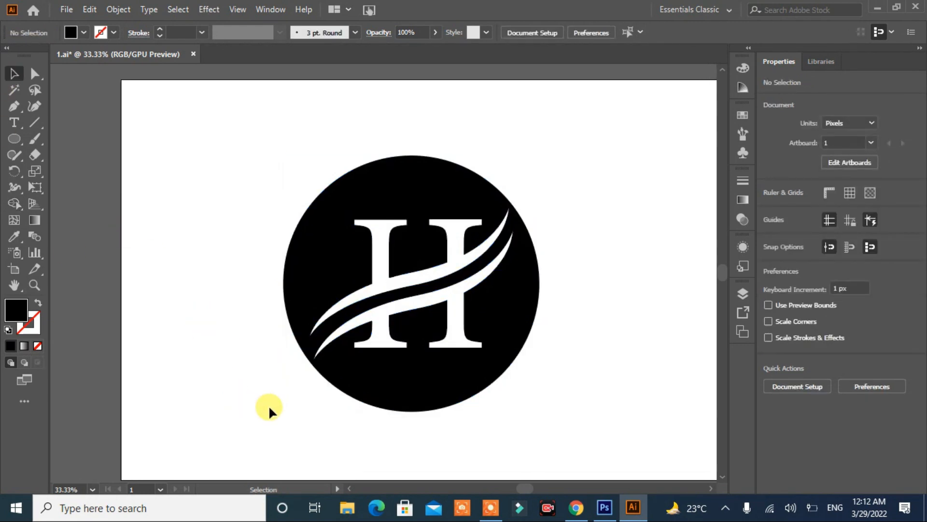
Step: Draw a second circle about 690 px across from the badge's centre, align it horizontally with the badge and select it
left_click(193, 243)
left_click(421, 272)
left_click_drag(323, 372, 413, 288)
left_click(13, 73)
key("ctrl+a")
left_click(816, 324)
left_click(583, 410)
left_click(480, 346)
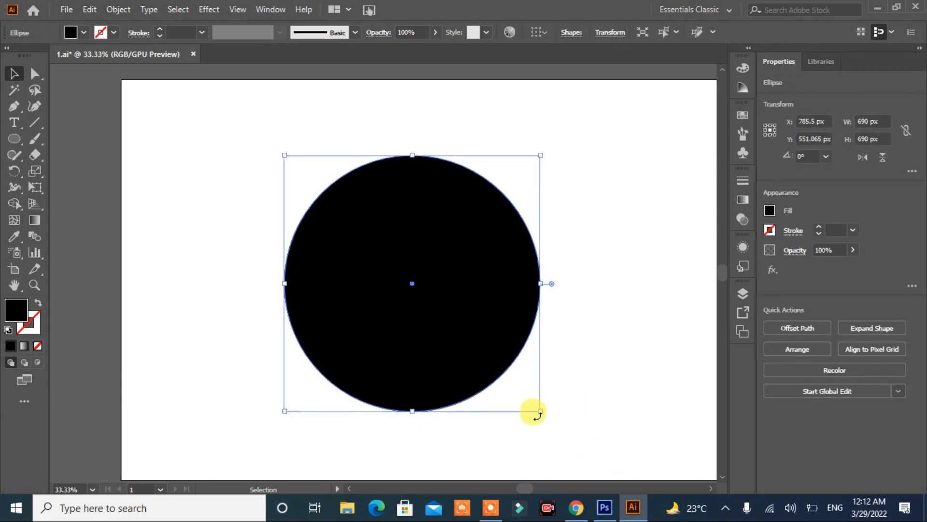
Step: Enlarge the new circle to about 773 px, swap its fill for a black stroke and set the weight to 27 pt
left_click_drag(540, 411, 566, 429)
left_click(37, 302)
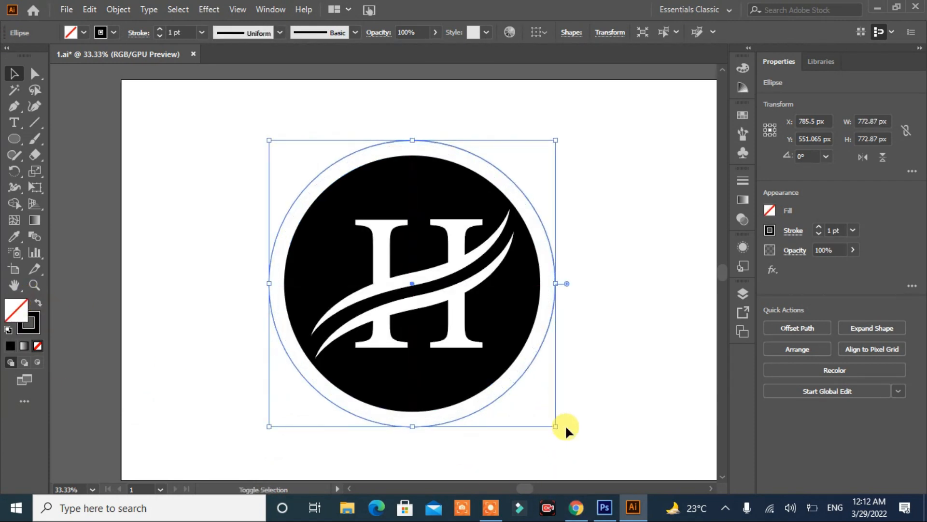
left_click(819, 226)
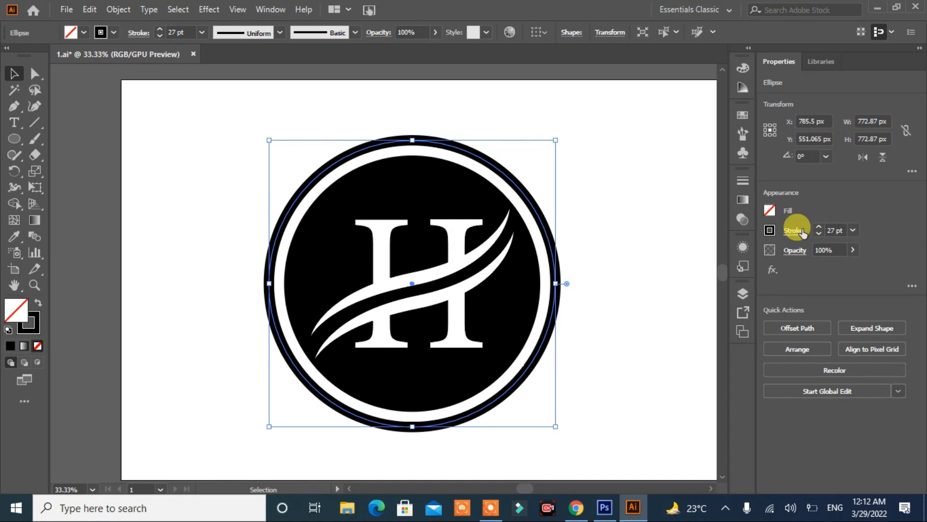
Step: Offset the ring's path outward by 192 px to add a larger concentric ring
left_click(797, 328)
left_click(394, 288)
scroll(474, 217, "up", 20)
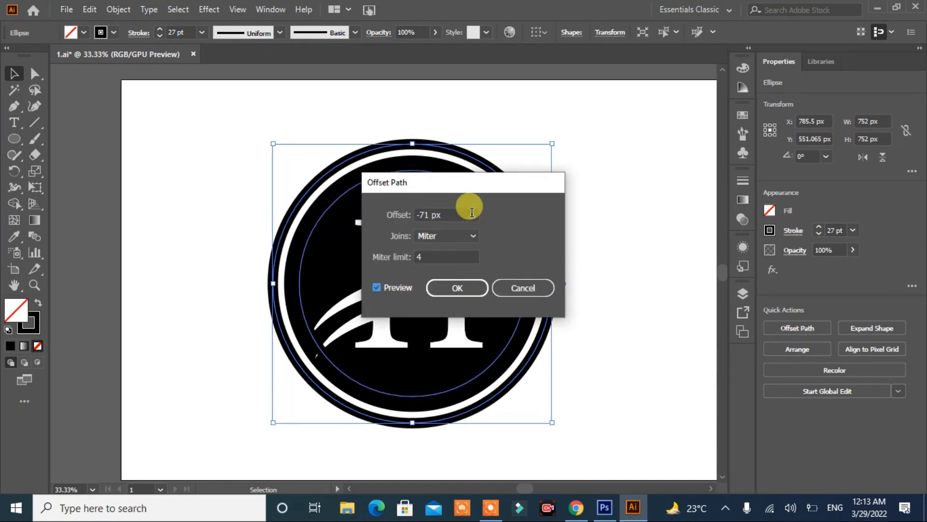
scroll(467, 208, "up", 20)
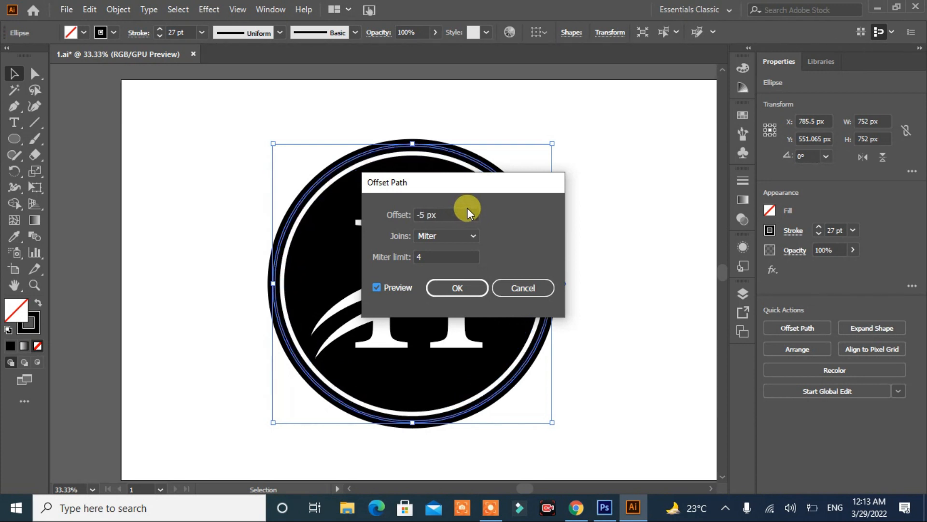
scroll(468, 208, "up", 20)
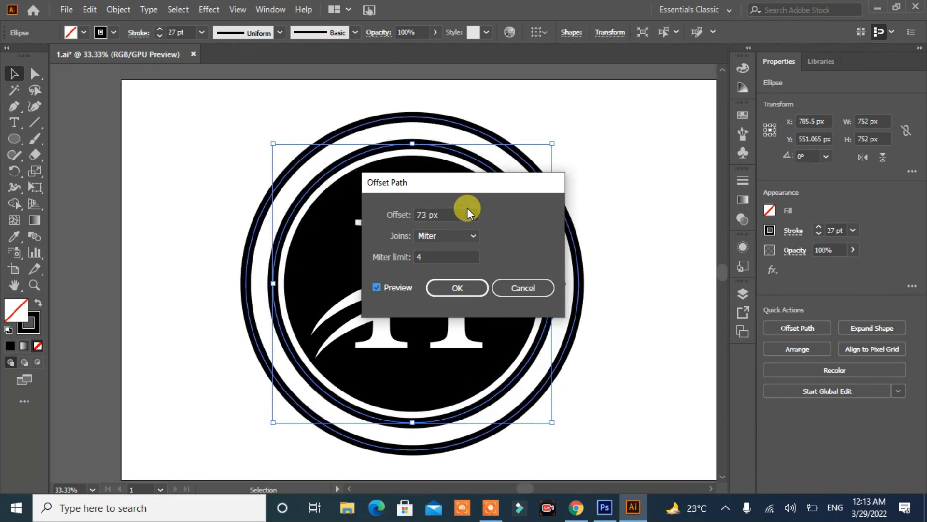
scroll(466, 211, "up", 20)
scroll(463, 217, "up", 20)
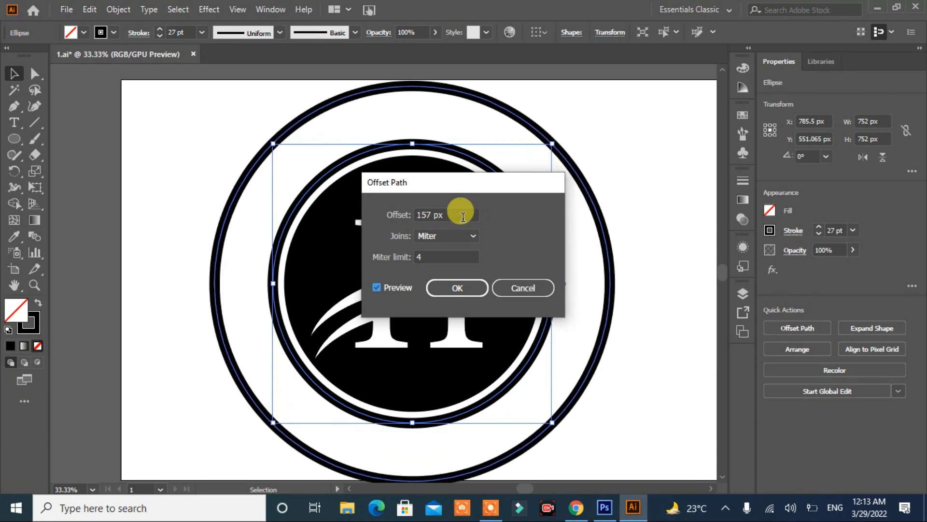
scroll(463, 217, "up", 15)
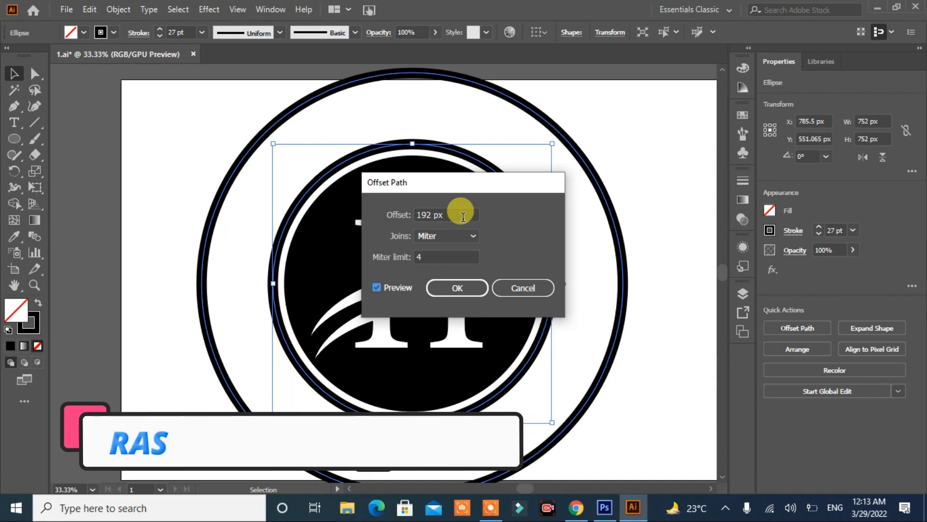
left_click(464, 287)
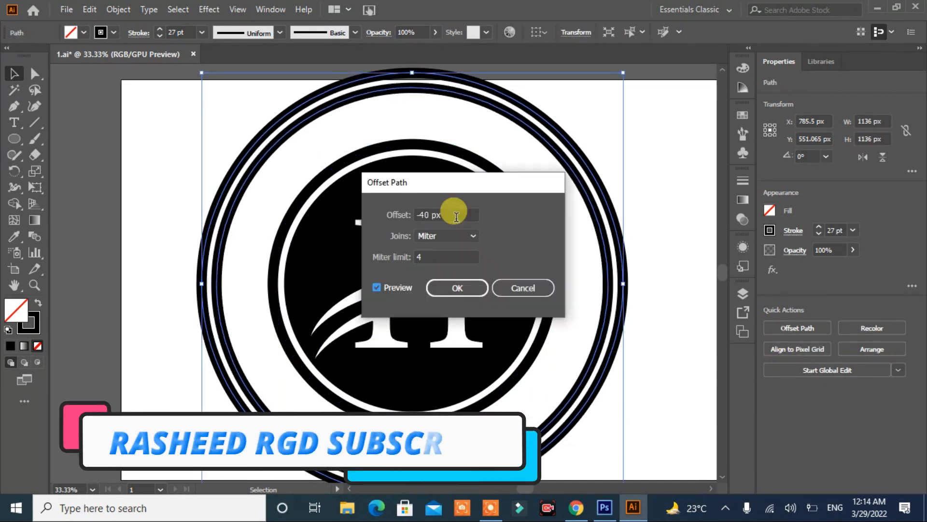
Step: Offset the outer ring inward to add a 938 px circle between the rings, and set that circle's stroke to 0.5 pt
key("Down")
key("Down")
key("Down")
key("Down")
key("Down")
key("Down")
key("Down")
key("Down")
key("Down")
key("Down")
key("Down")
key("Down")
key("Down")
key("Down")
key("Down")
key("Down")
key("Down")
key("Down")
key("Down")
key("Down")
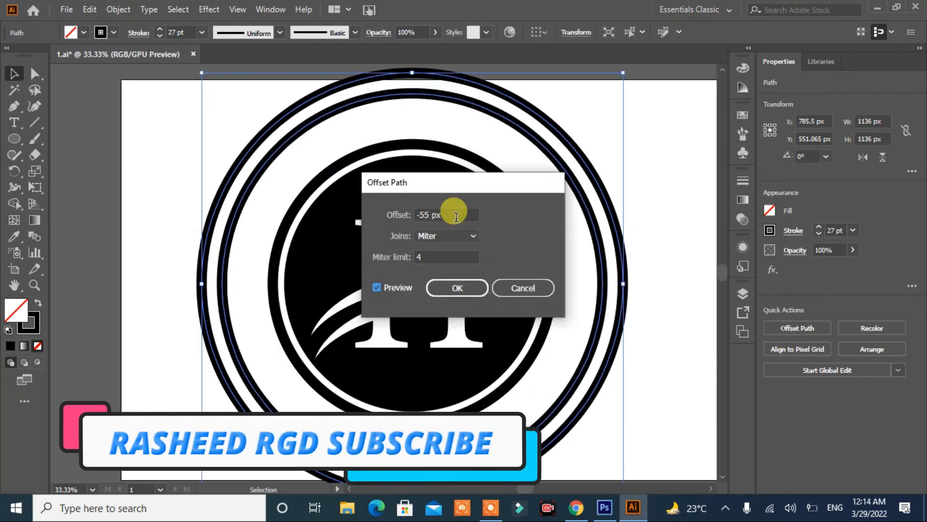
key("Down")
key("Down")
key("Down")
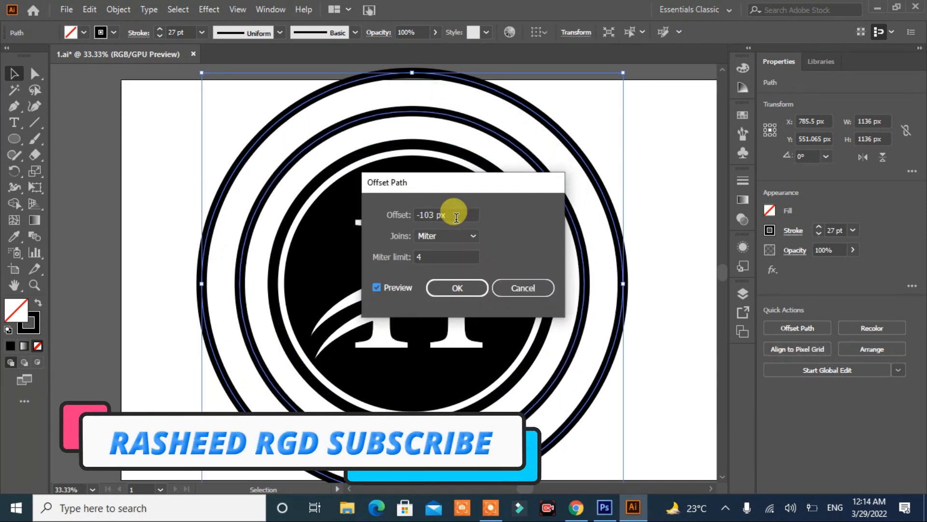
left_click(451, 285)
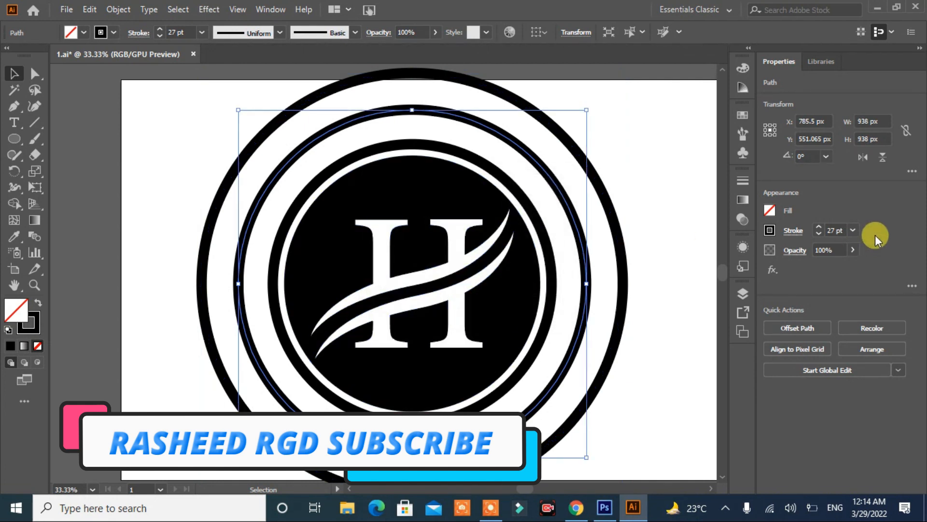
left_click(818, 233)
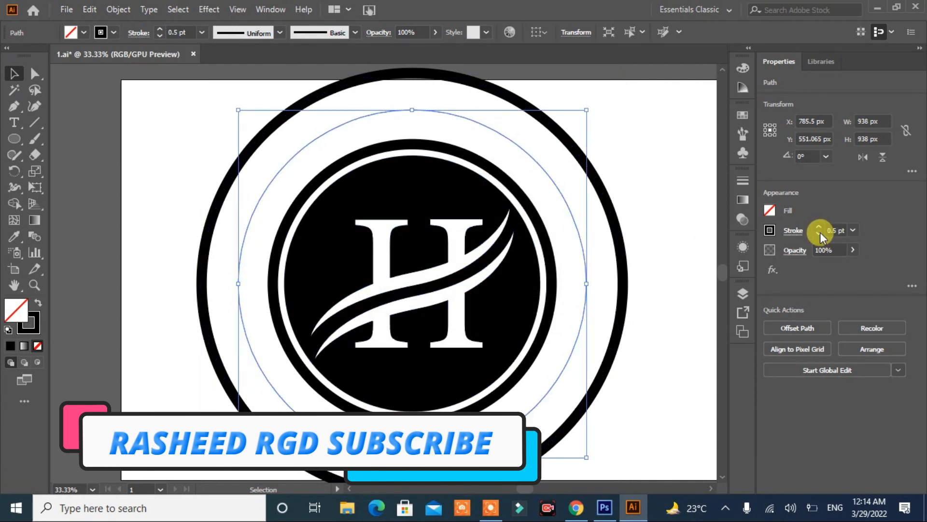
left_click(667, 236)
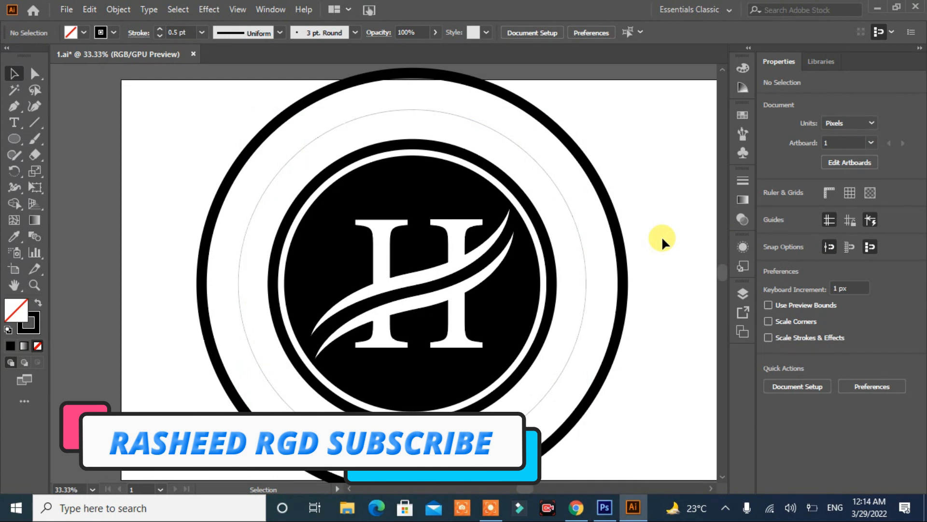
Step: Expand the strokes of the outer and inner thick rings into filled shapes
left_click(621, 247)
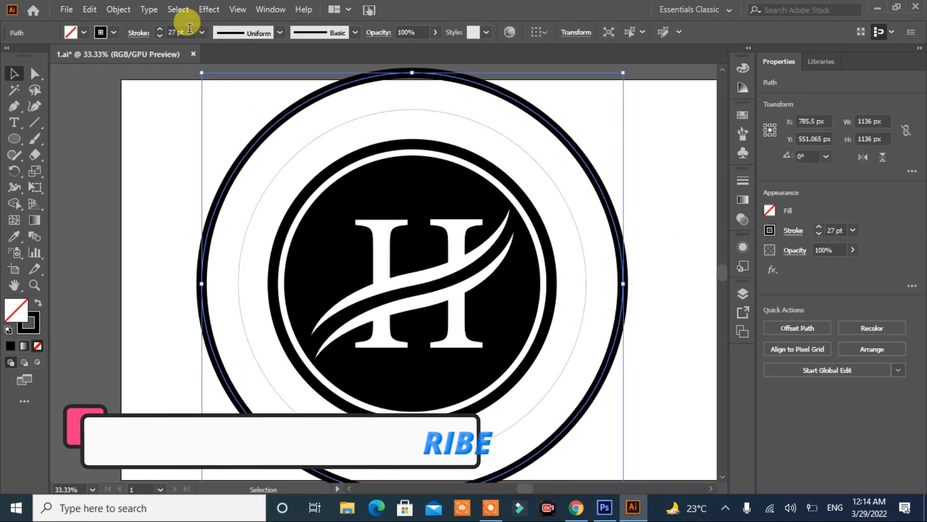
left_click(118, 9)
left_click(173, 162)
left_click(430, 331)
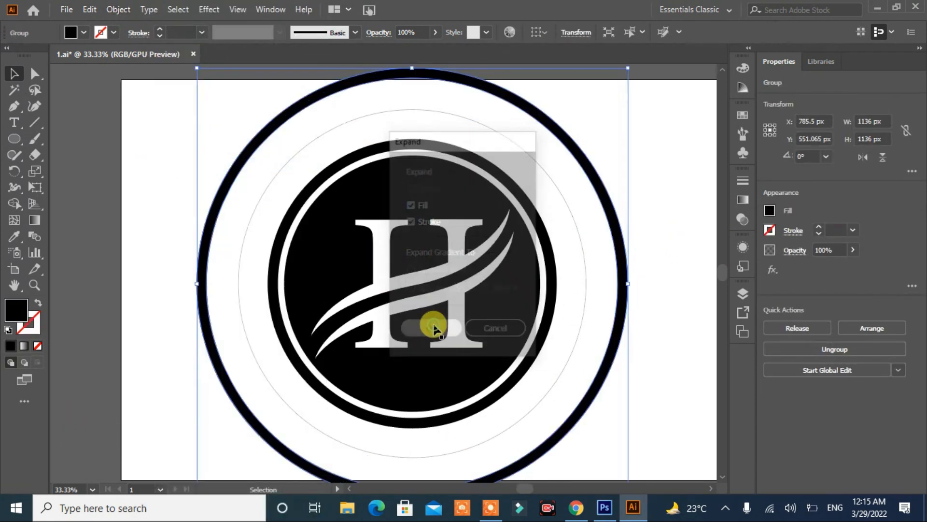
left_click(276, 259)
left_click(111, 10)
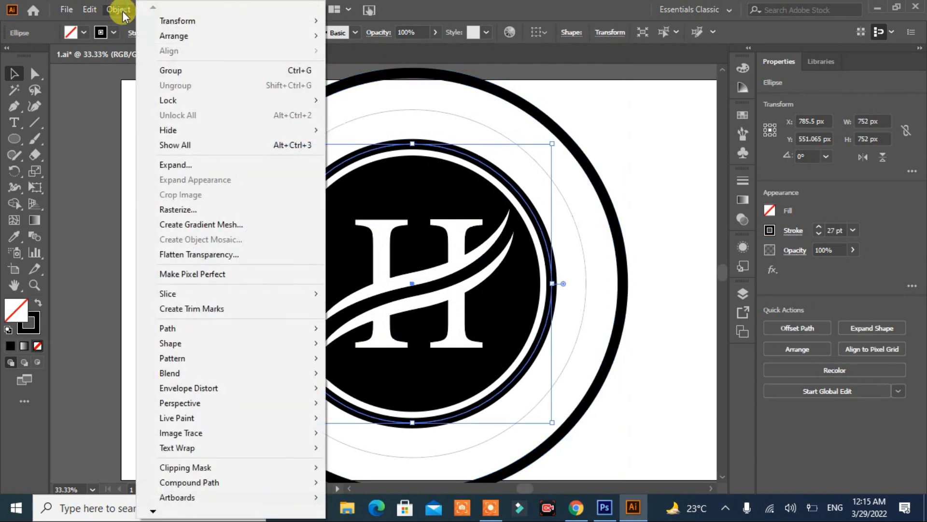
left_click(180, 166)
left_click(432, 330)
Step: Select the whole badge and scale it down about its centre to about 878 px across
mouse_move(648, 157)
left_mouse_down()
mouse_move(613, 222)
mouse_move(140, 344)
left_mouse_up()
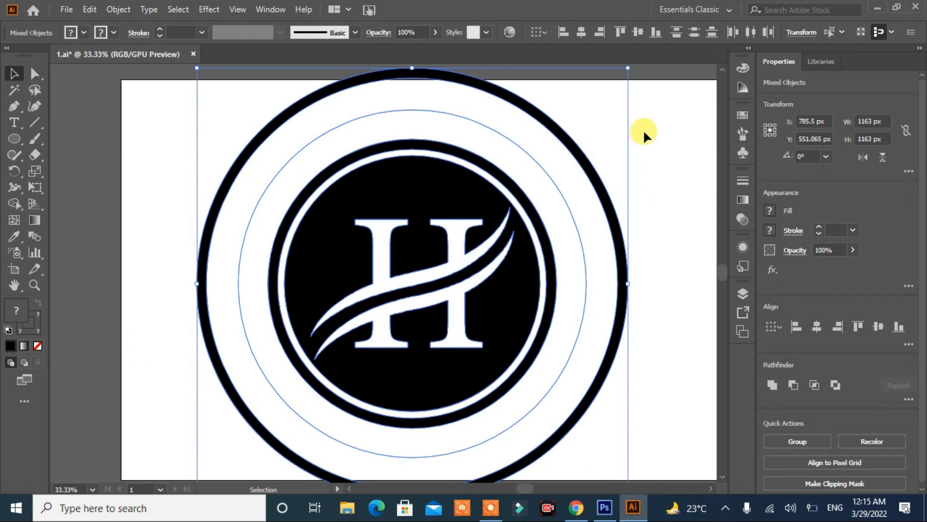
left_click_drag(627, 67, 590, 123)
left_click(586, 259)
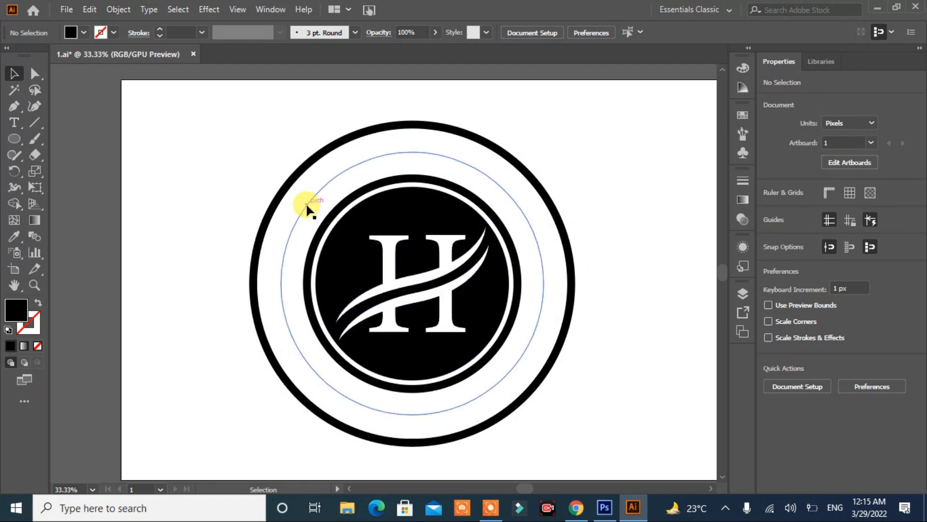
Step: Draw a black rectangle about 1048 × 263 px across the middle of the badge and align everything on vertical centres
left_click_drag(11, 143, 42, 141)
left_click_drag(210, 243, 598, 340)
left_click(14, 73)
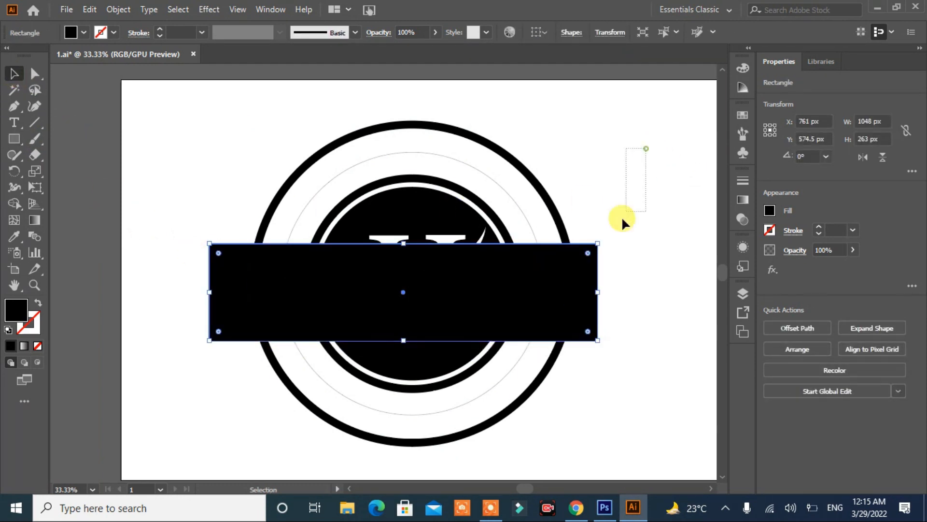
key("ctrl+a")
left_click(879, 327)
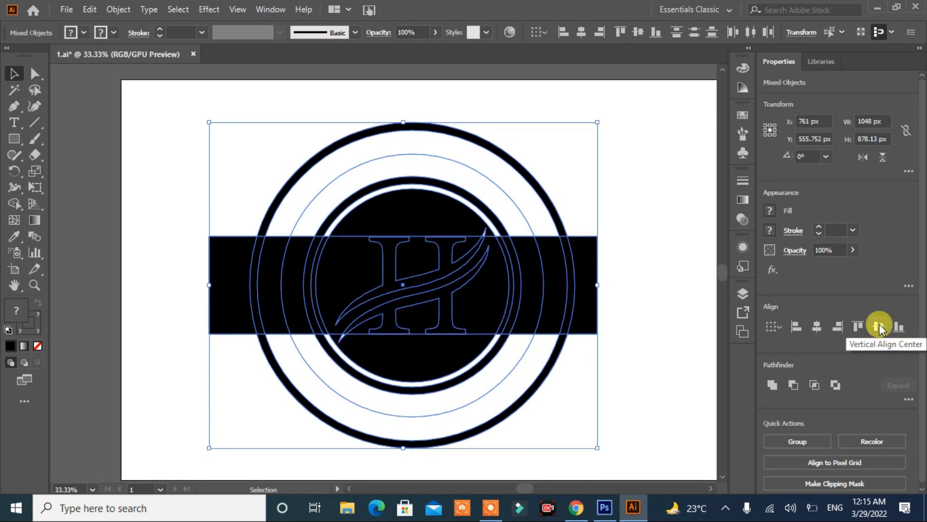
left_click(152, 248)
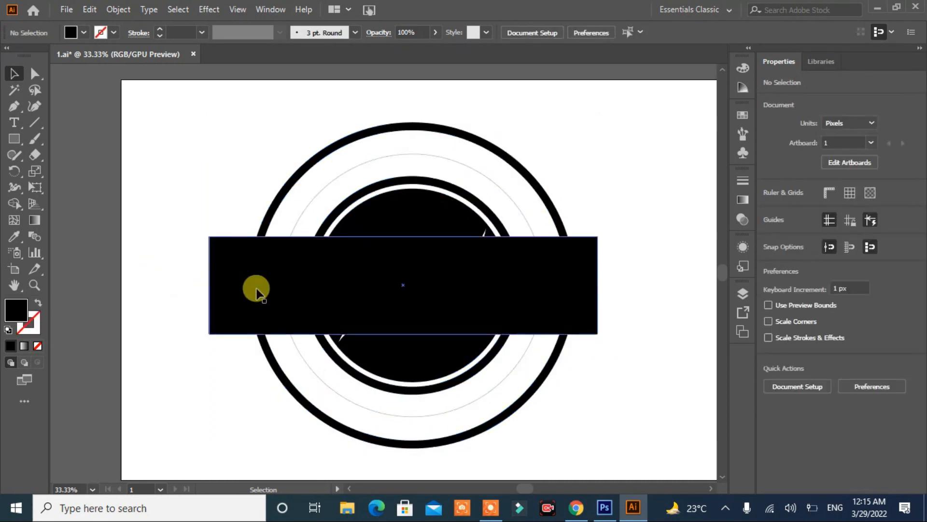
Step: Use the Shape Builder to remove the rectangle and the parts of the outer ring it crosses, leaving gaps at both sides
left_click(279, 212)
left_click(222, 262, "shift")
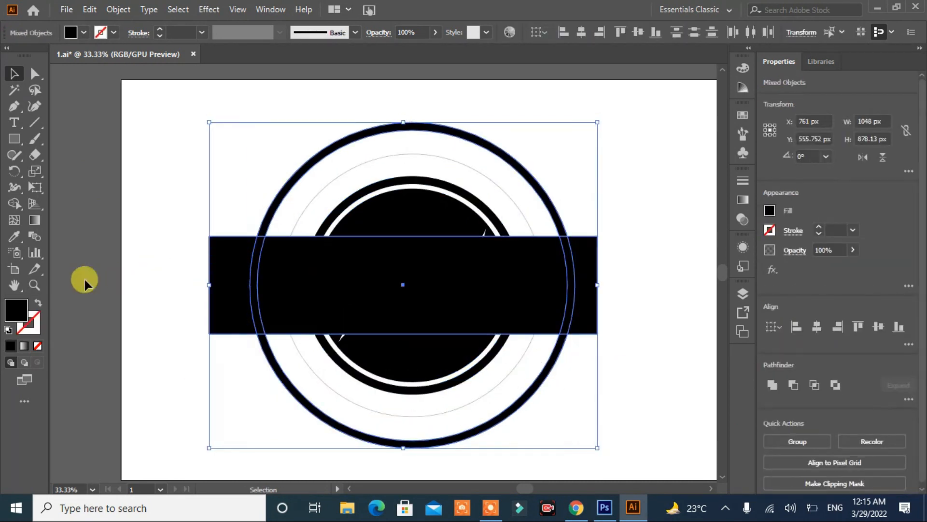
left_click(13, 205)
left_click_drag(222, 286, 634, 298)
left_click(13, 73)
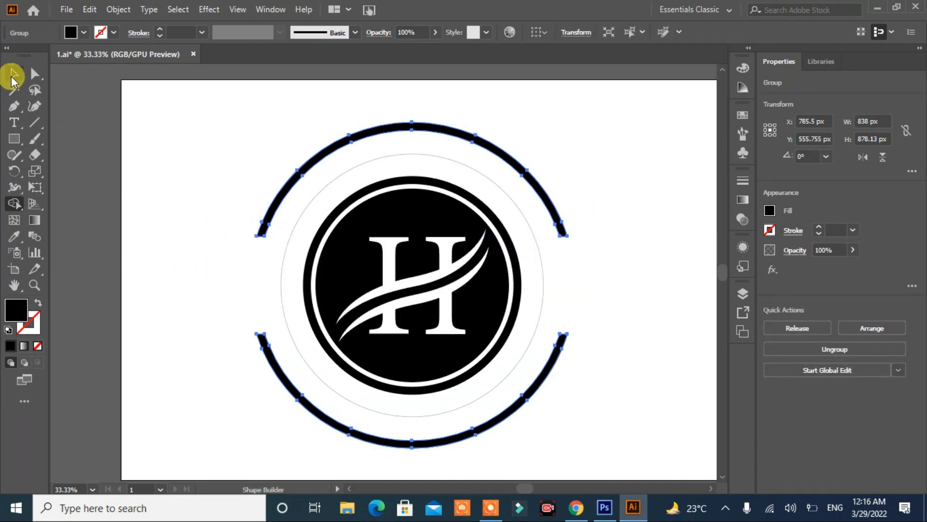
left_click(132, 226)
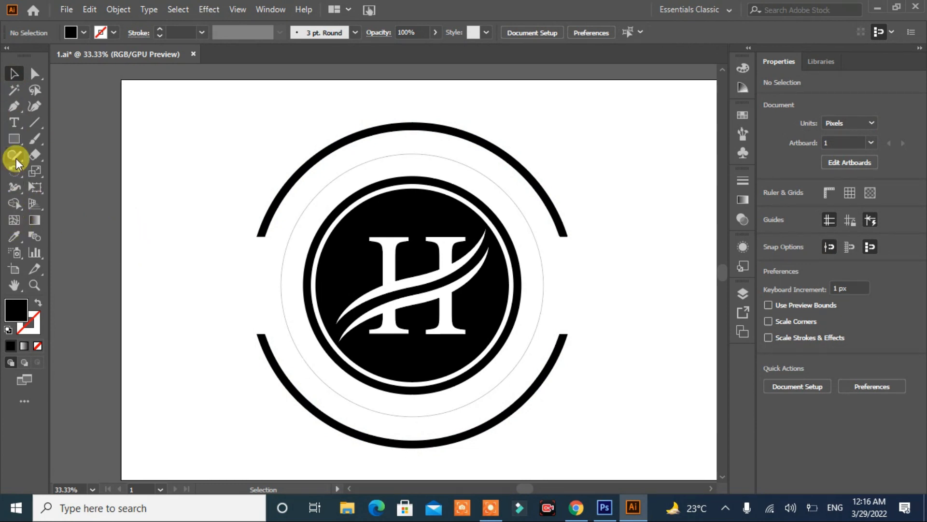
Step: Cut the thin circle with Scissors at four points level with the edges of the outer ring's gaps
left_click_drag(38, 159, 65, 170)
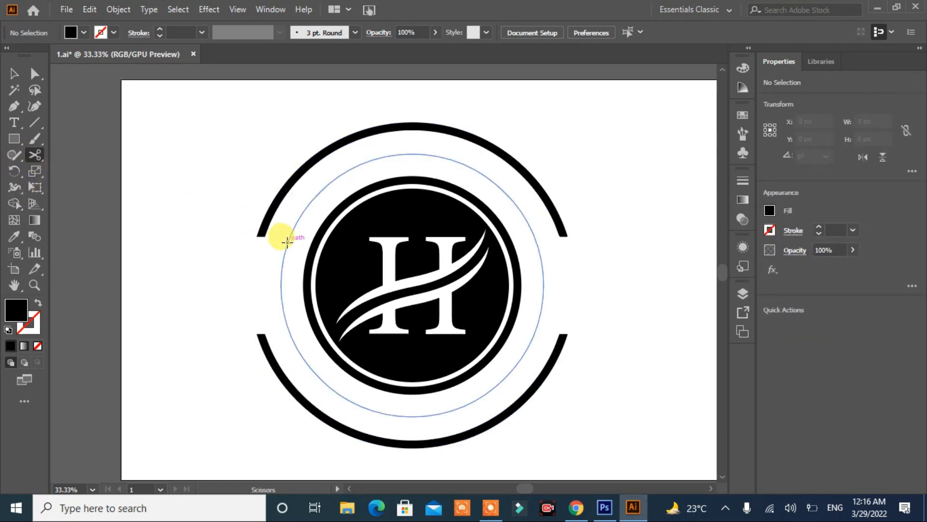
left_click(287, 240)
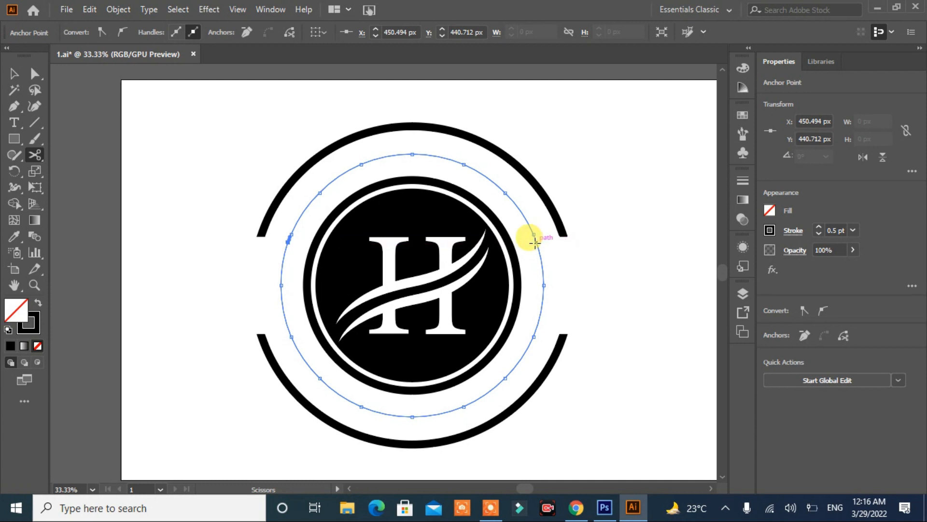
left_click(535, 242)
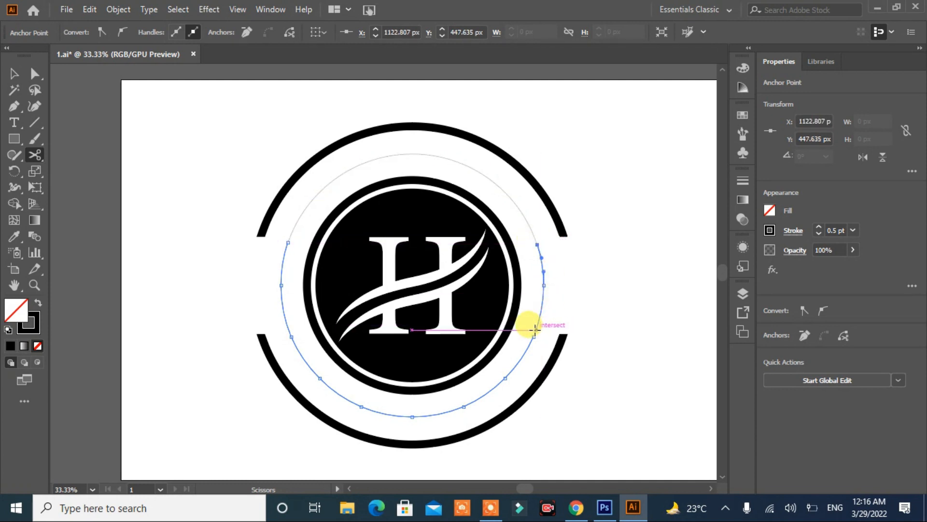
left_click(536, 330)
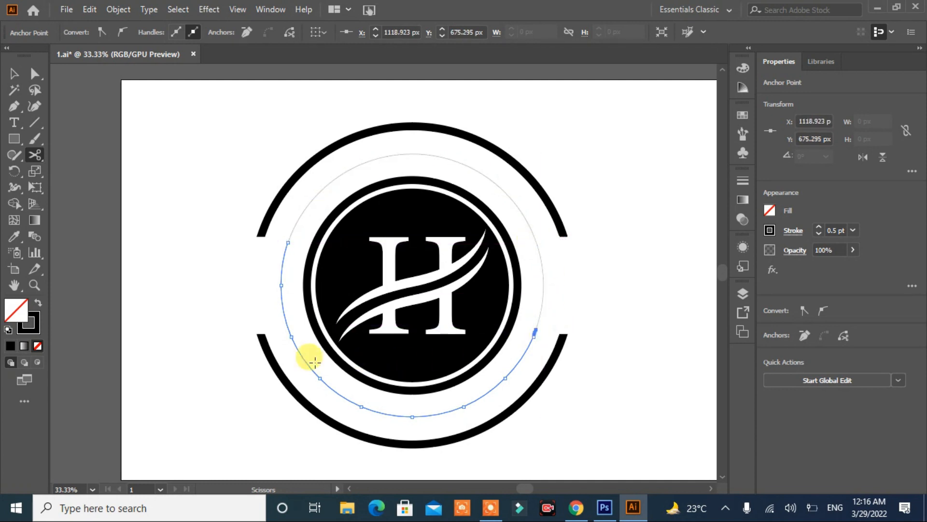
left_click(289, 329)
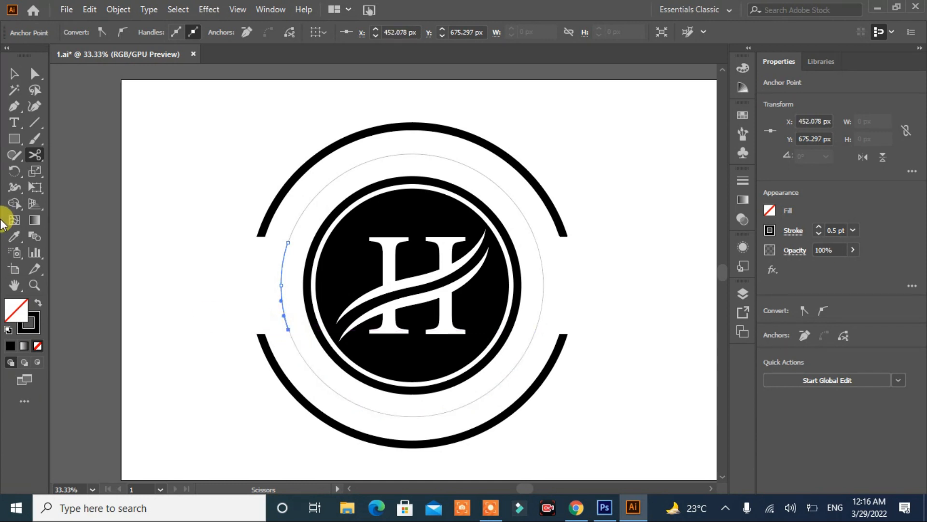
Step: Delete the two side arcs of the thin circle, leaving its upper and lower arcs
key("ctrl+shift+a")
left_click(12, 76)
left_click(542, 284)
key("Delete")
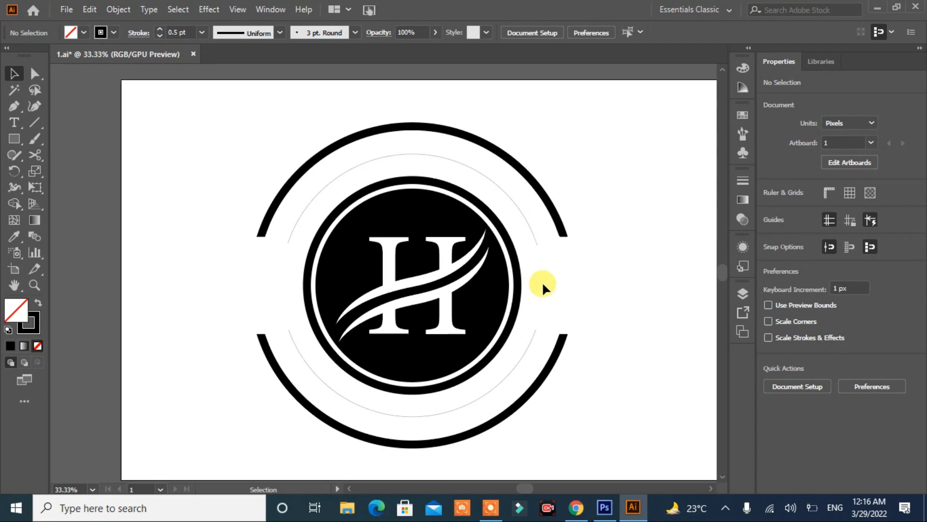
Step: Add the text EST, enlarge it to about 76 pt and place it in the gap on the left of the badge
left_click(15, 123)
left_click(166, 281)
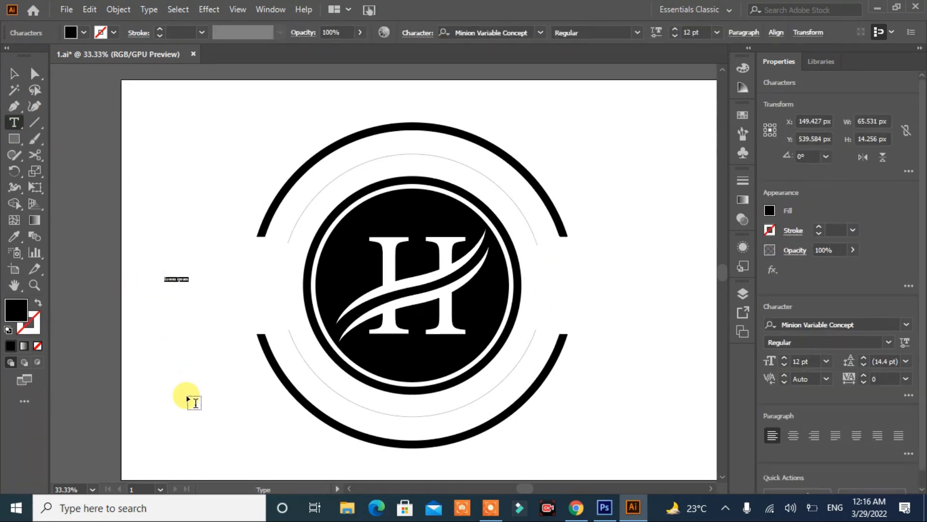
type("H")
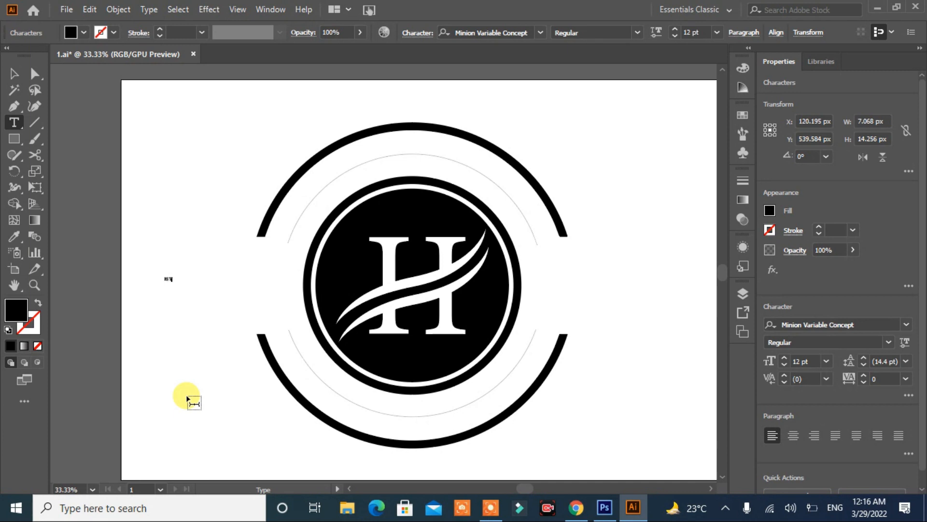
left_click(13, 74)
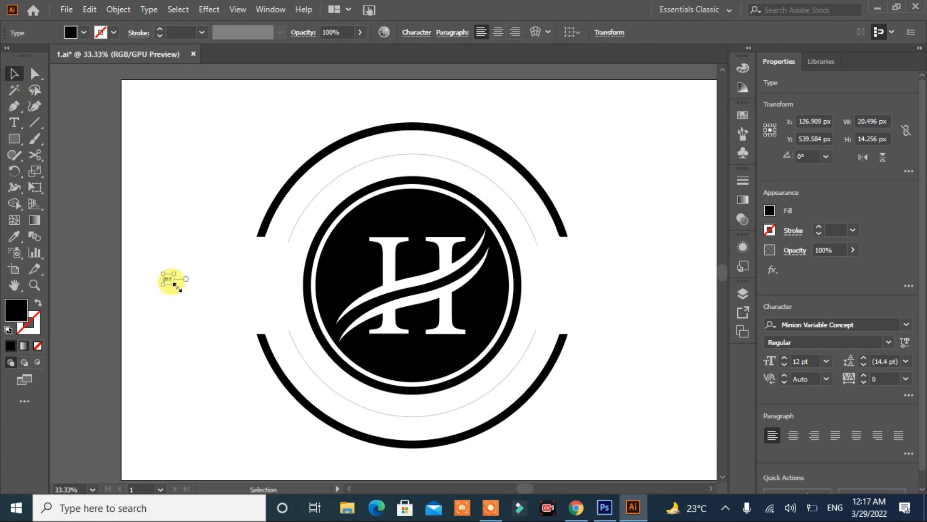
left_click_drag(175, 285, 578, 288)
Step: Add the text 2022 at 76.23 pt in the gap on the right of the badge
left_click(14, 122)
type("2")
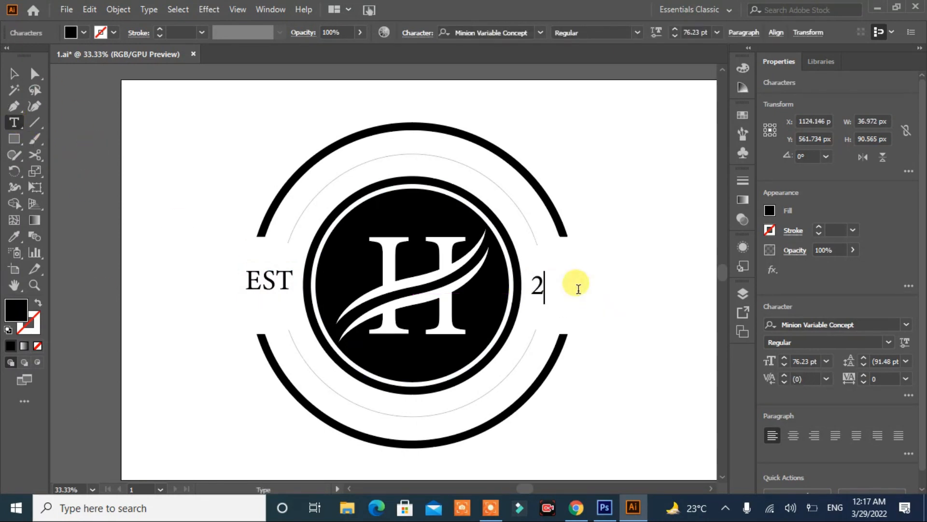
type("022")
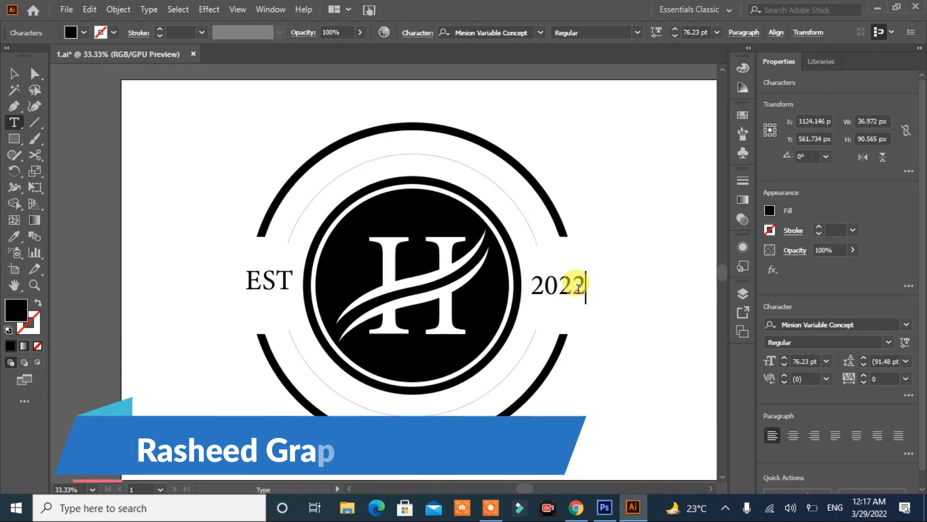
left_click(14, 74)
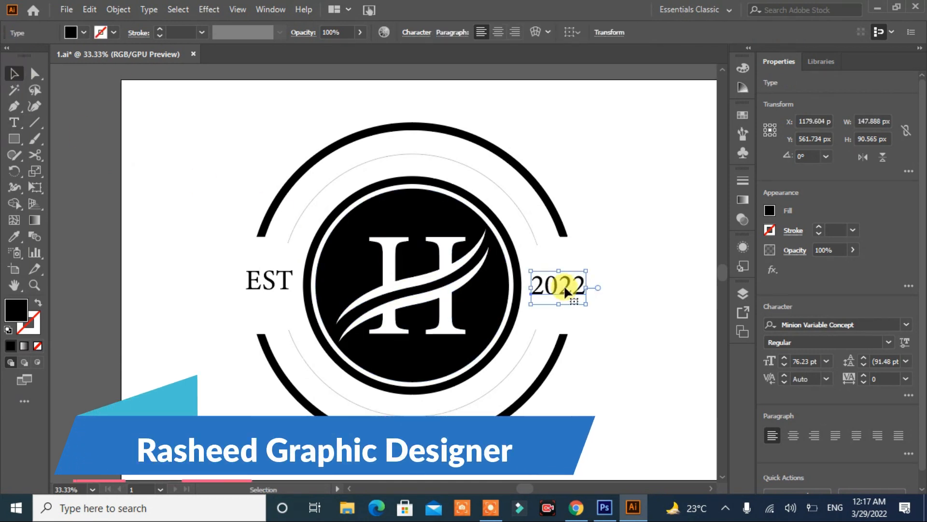
Step: Draw a horizontal Pen line 148 px long above EST and set its stroke to 5 pt
left_click(14, 106)
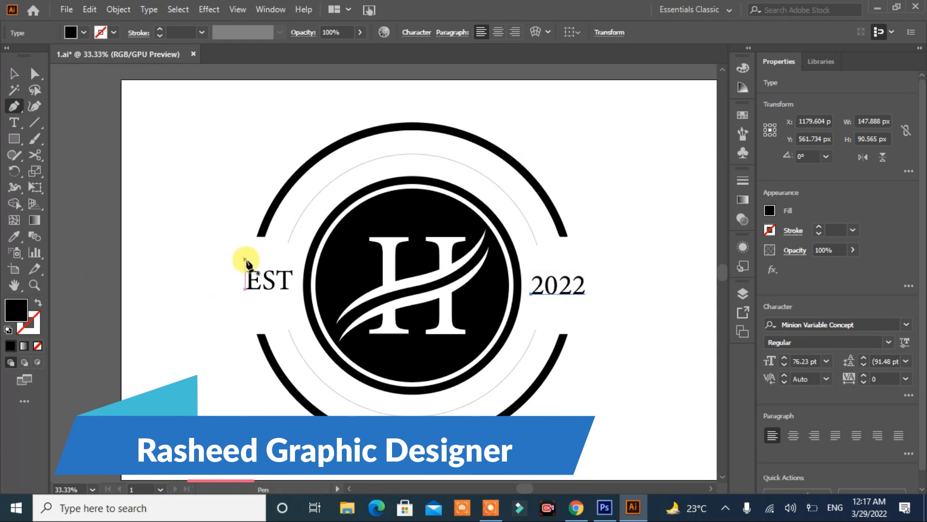
left_click(245, 261)
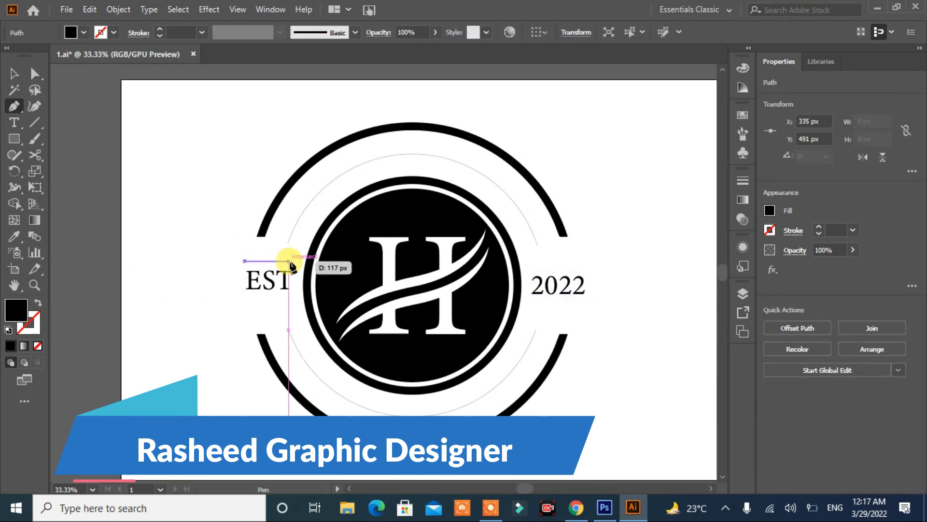
left_click(300, 261)
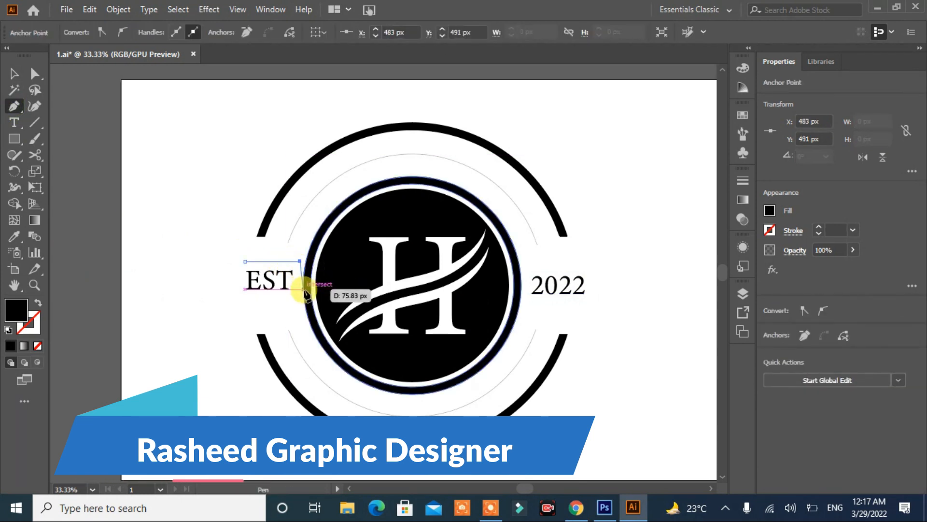
left_click(245, 318)
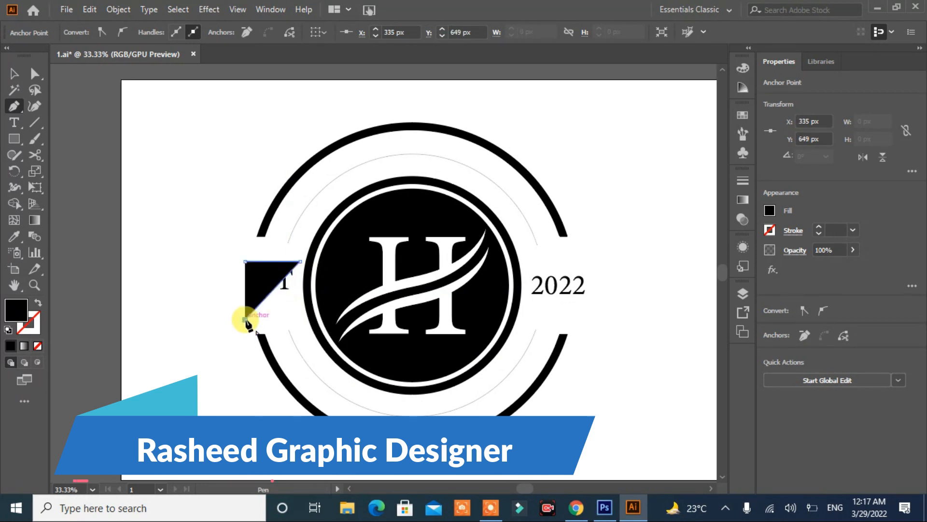
key("ctrl+z")
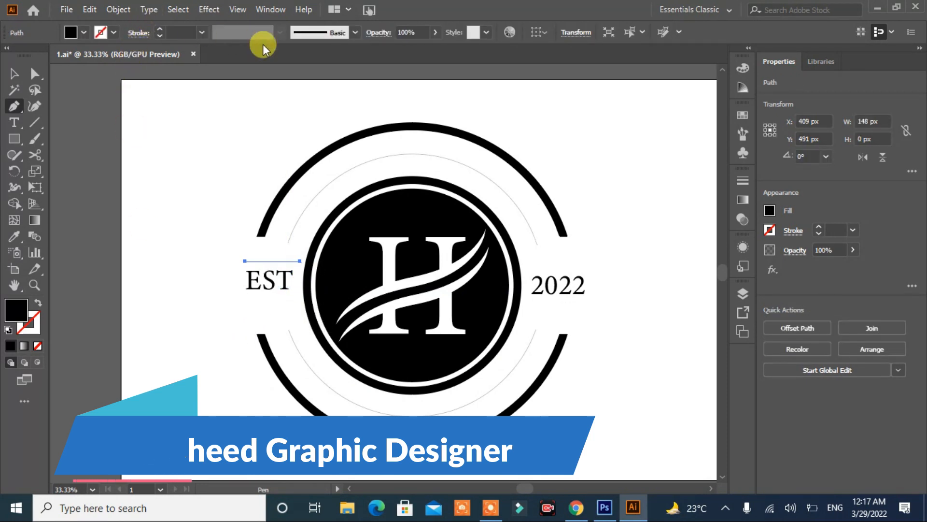
left_click(159, 28)
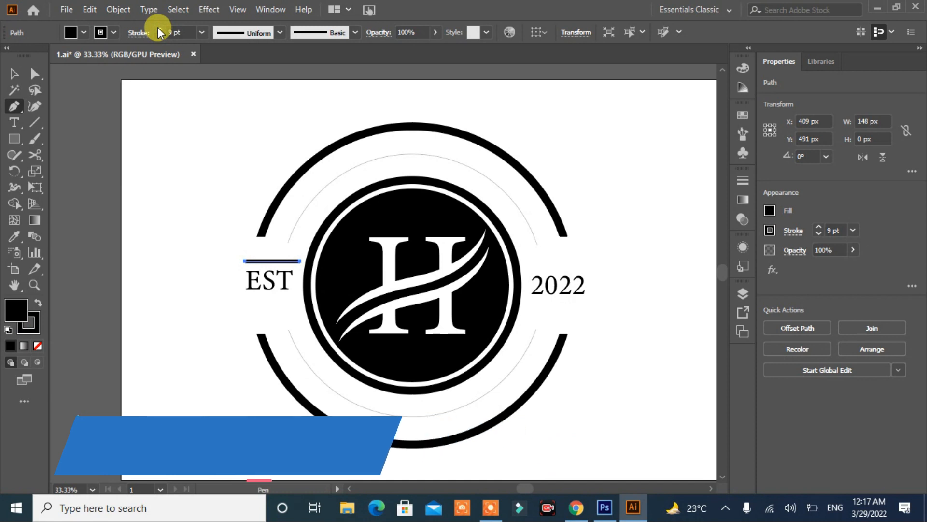
left_click(159, 36)
left_click(14, 72)
left_click(145, 217)
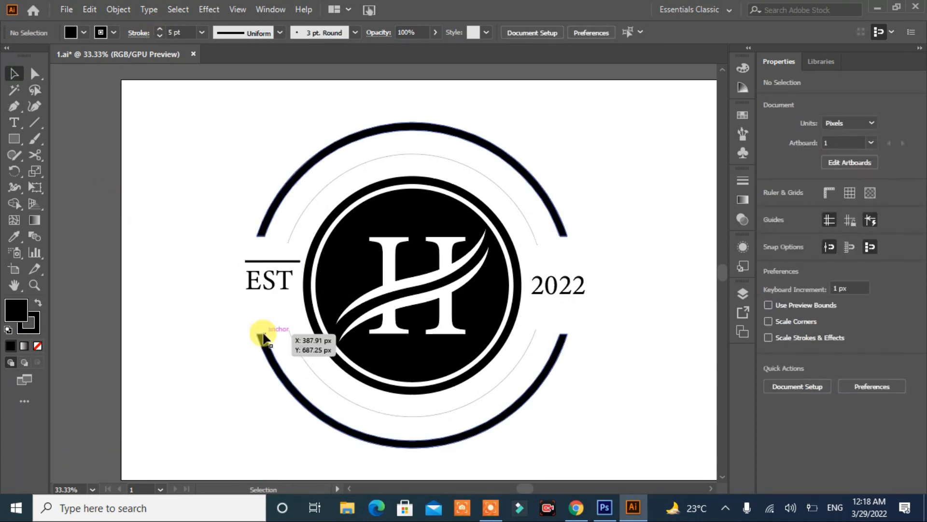
Step: Copy the line to just below EST, and duplicate the pair of lines above and below 2022
left_click_drag(271, 261, 268, 293)
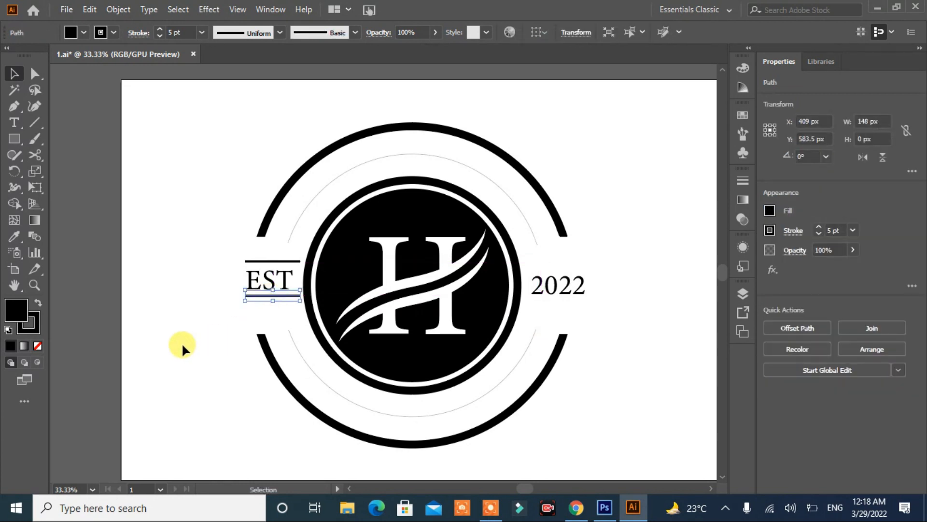
left_click(254, 259, "shift")
left_click_drag(255, 259, 535, 269)
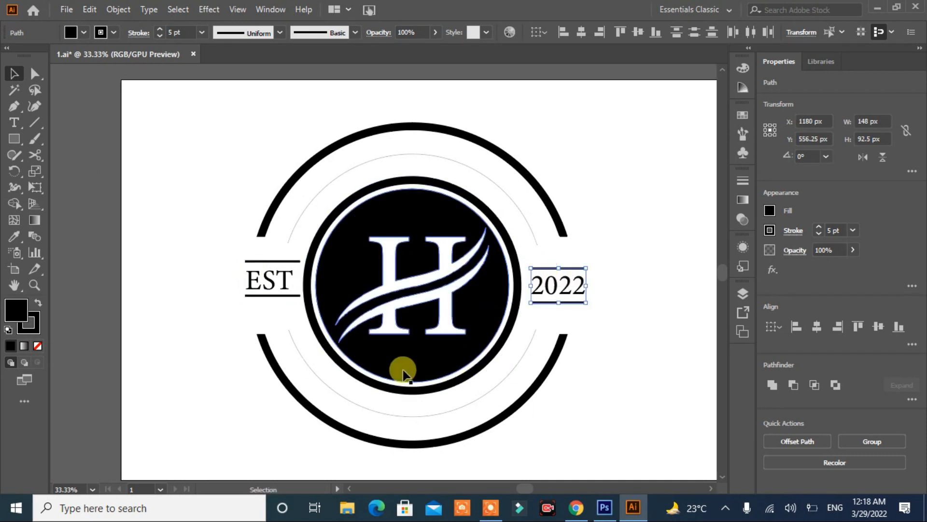
Step: Group the two lines around 2022, and group the two lines around EST
left_click(622, 322)
left_click(579, 303)
left_click(581, 268, "shift")
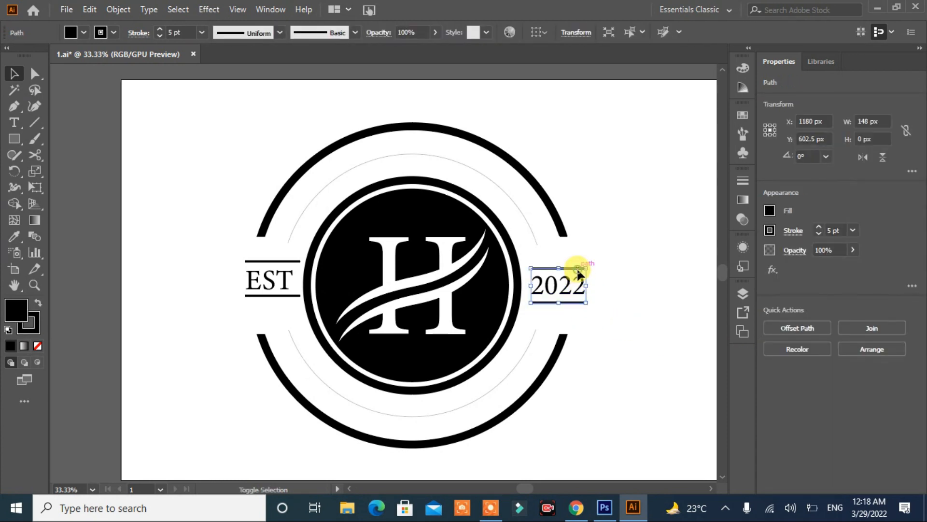
left_click(251, 263)
left_click(257, 294, "shift")
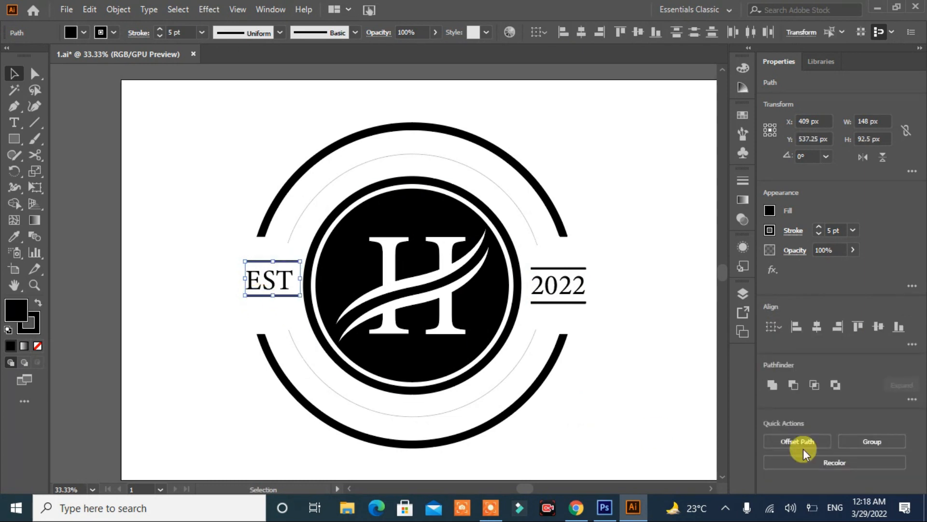
left_click(872, 441)
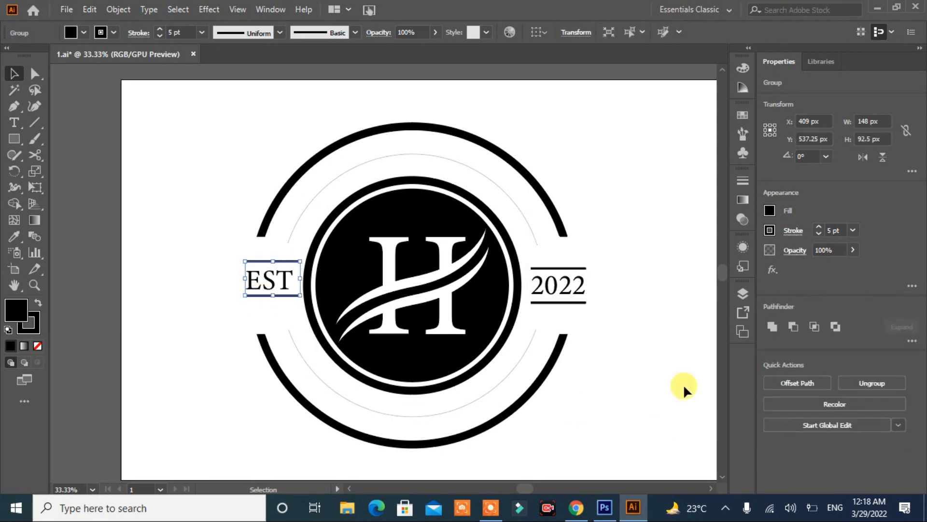
Step: Align EST, 2022 and their line groups with each other on their vertical centres
left_click(564, 302)
left_click(265, 295, "shift")
left_click(878, 327)
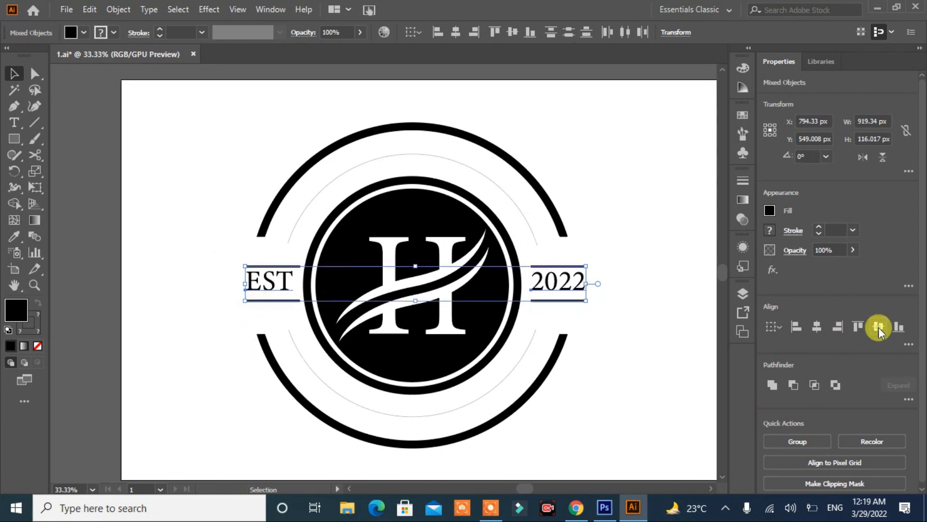
left_click(644, 349)
Step: Try to align all the badge elements on their vertical centres
left_click_drag(619, 169, 384, 418)
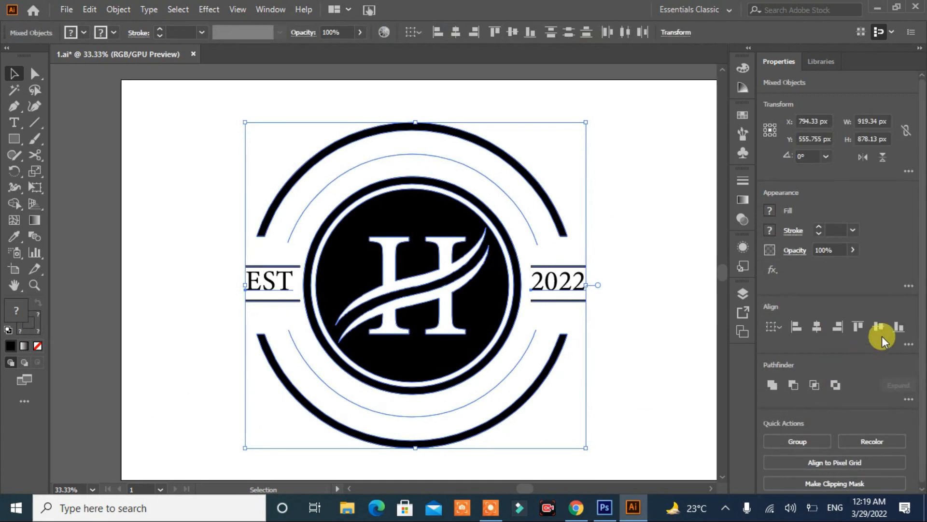
left_click(879, 327)
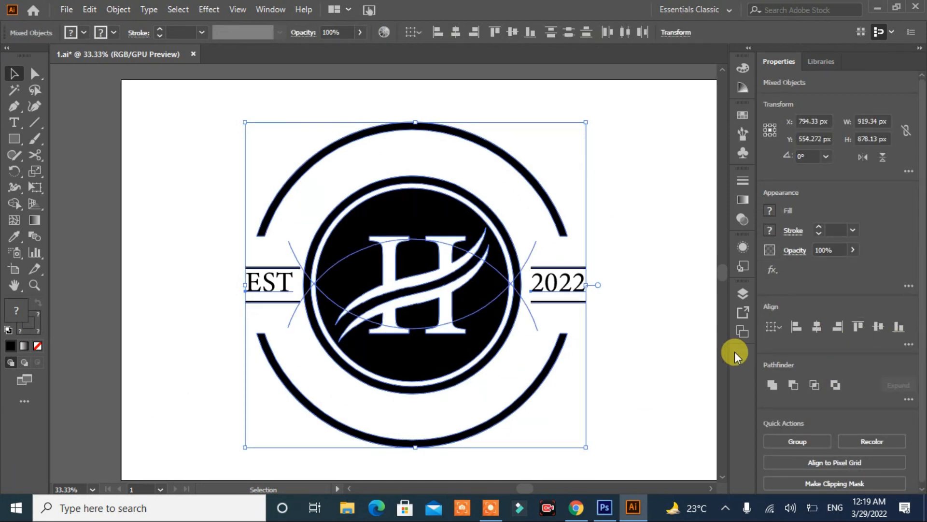
key("ctrl+z")
left_click(665, 236)
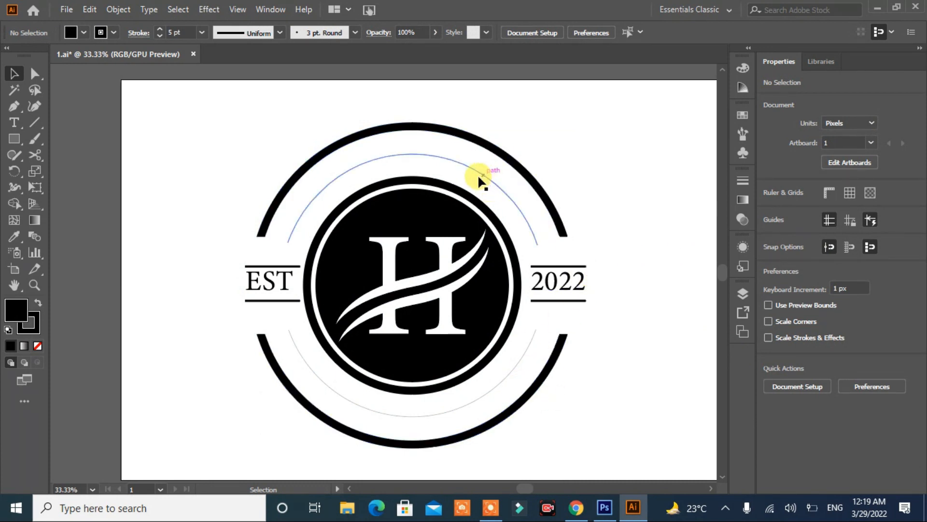
Step: Add the text COMPANY LOGO DESIGN along the upper thin arc with Type on a Path
left_click(14, 123)
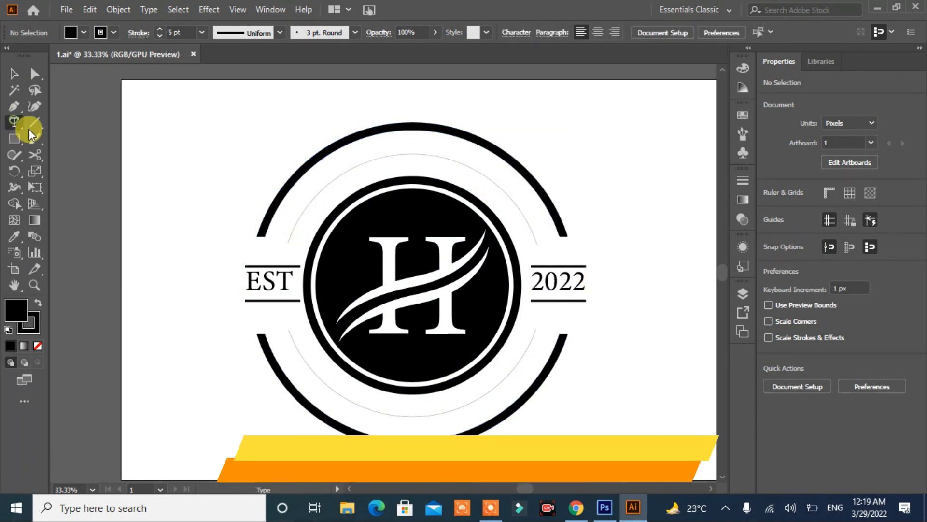
left_click(290, 231)
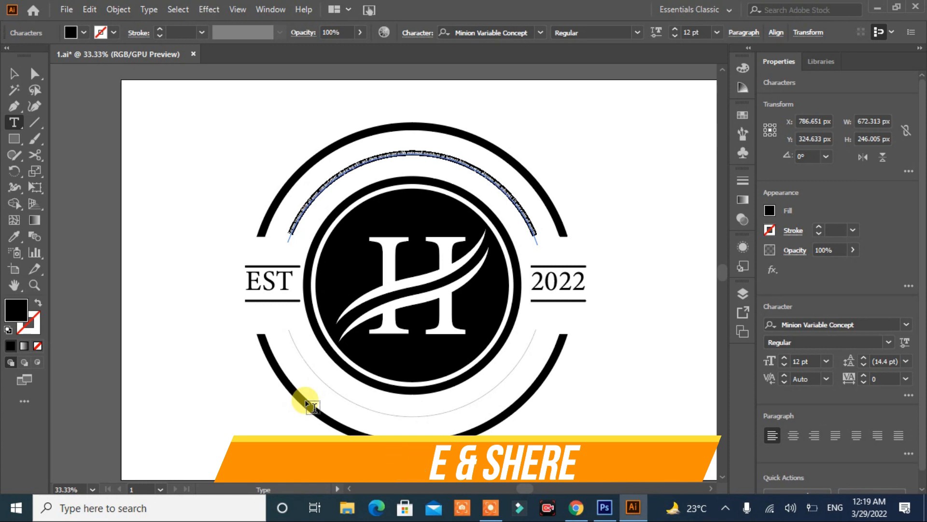
key("BackSpace")
type("COMPANY LOGO DESIGN")
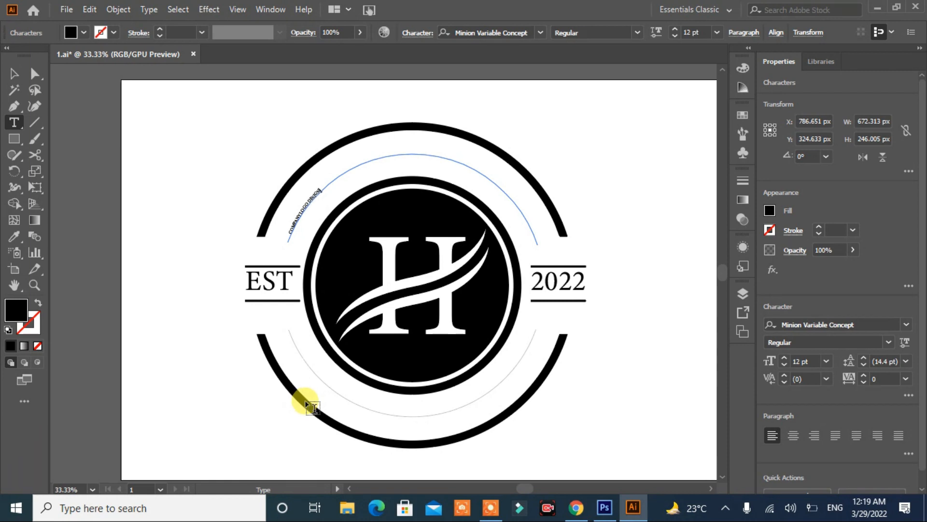
left_click(14, 73)
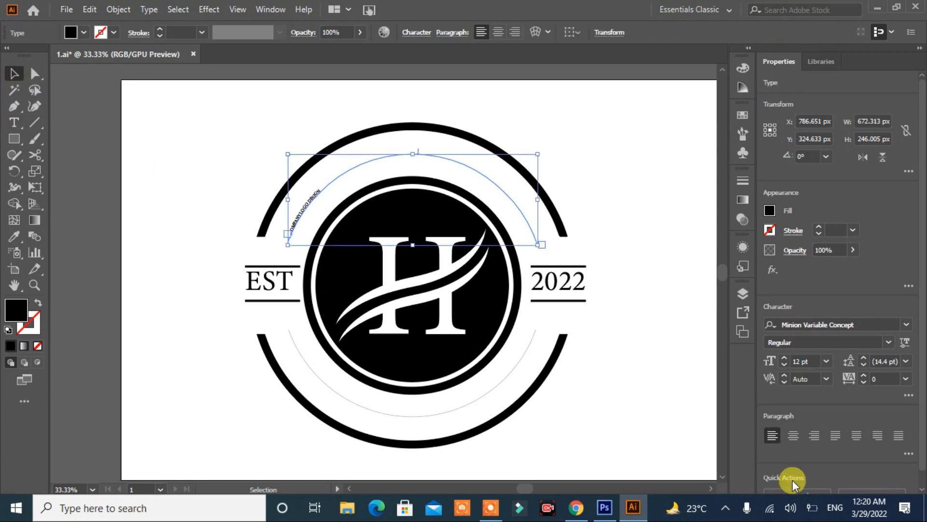
Step: Set the COMPANY LOGO DESIGN text on the upper arc to 74 pt and centre its letters across the path line
left_click(785, 357)
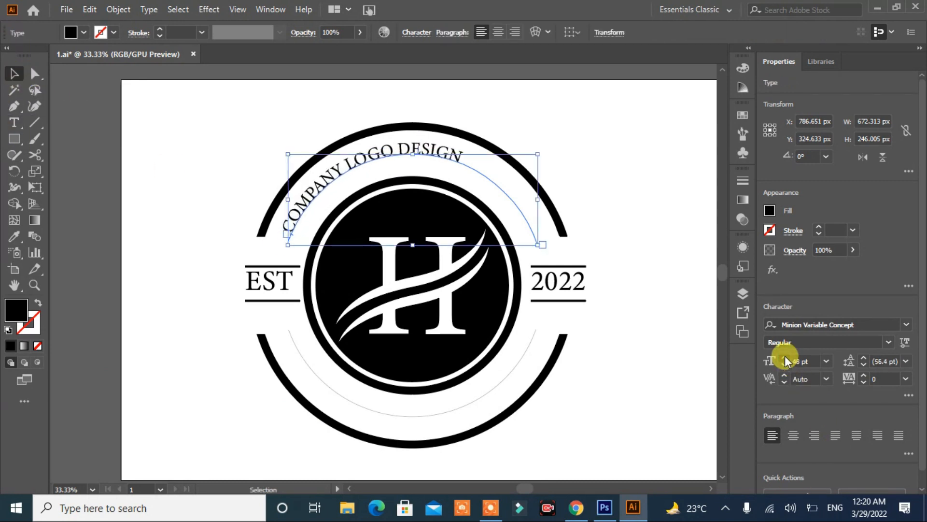
left_click(784, 358)
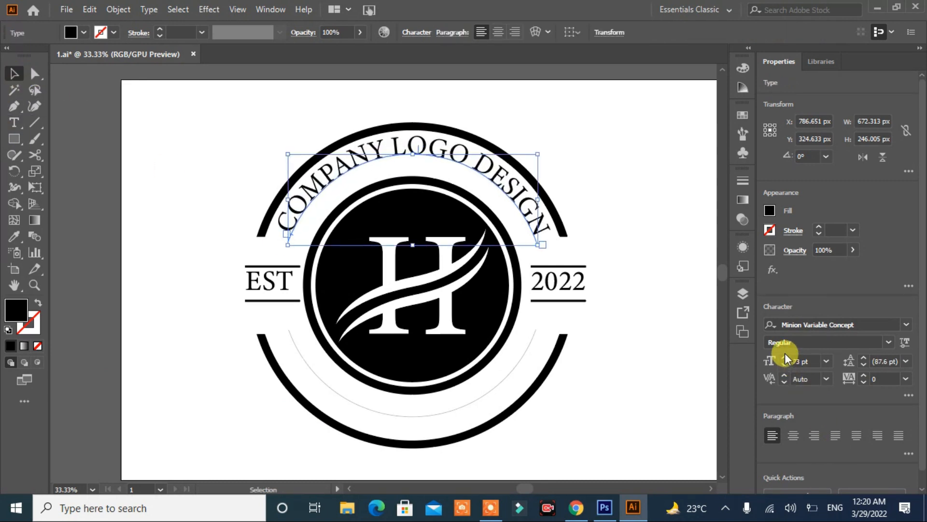
left_click(785, 358)
left_click(785, 358)
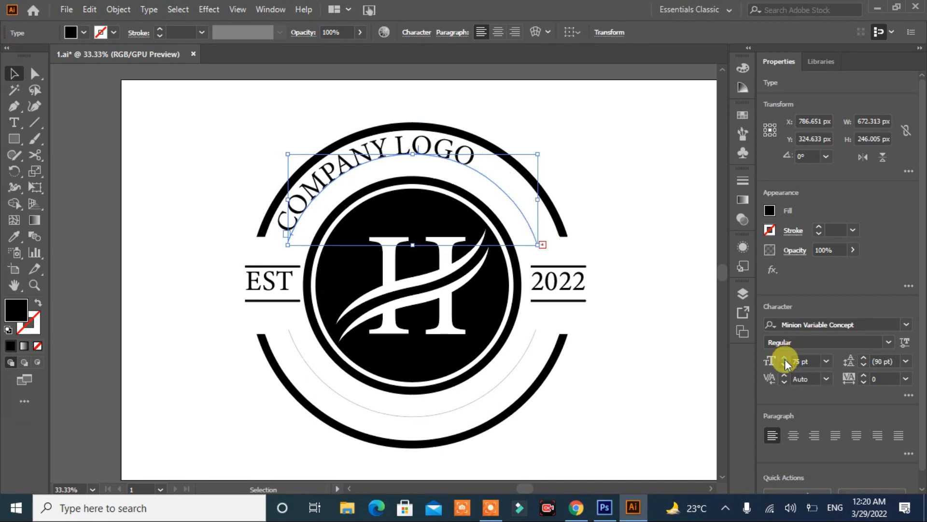
left_click(786, 364)
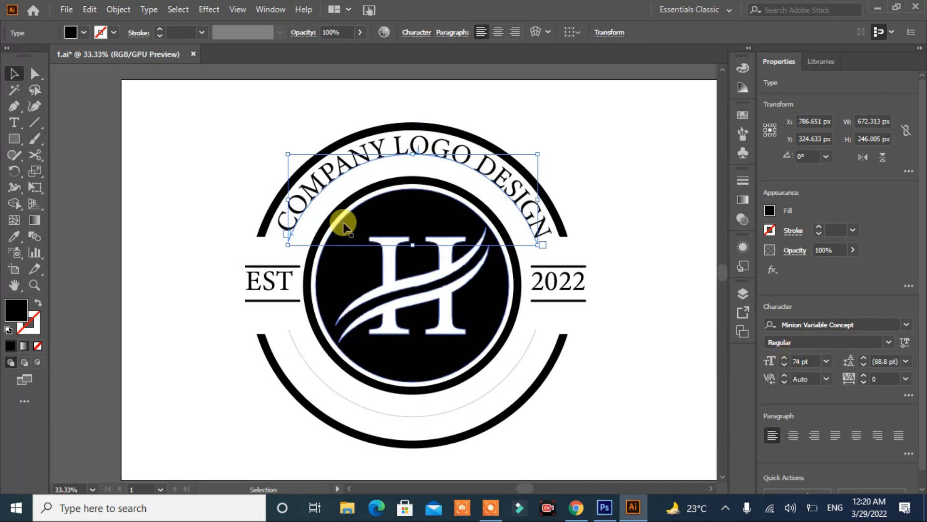
left_click(148, 10)
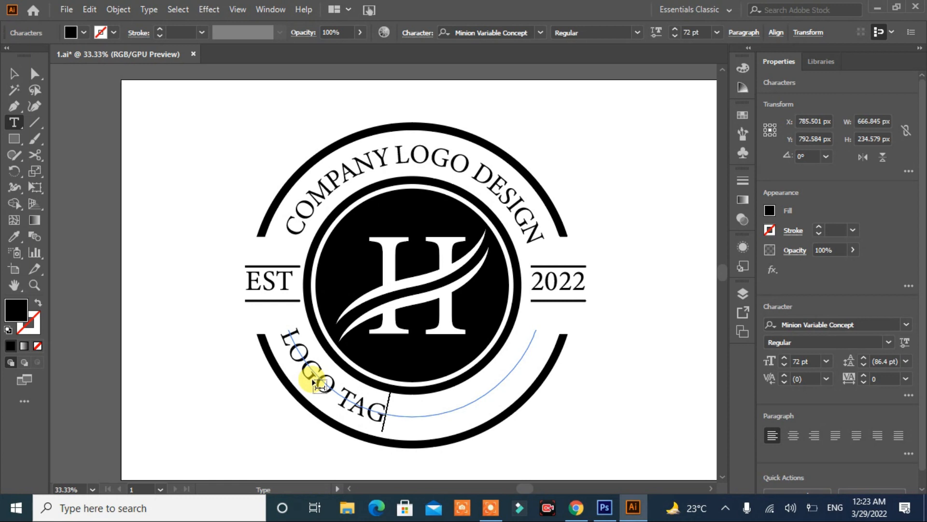
Step: Complete the text LOGO TAGLINE HERE along the lower thin arc
type("N")
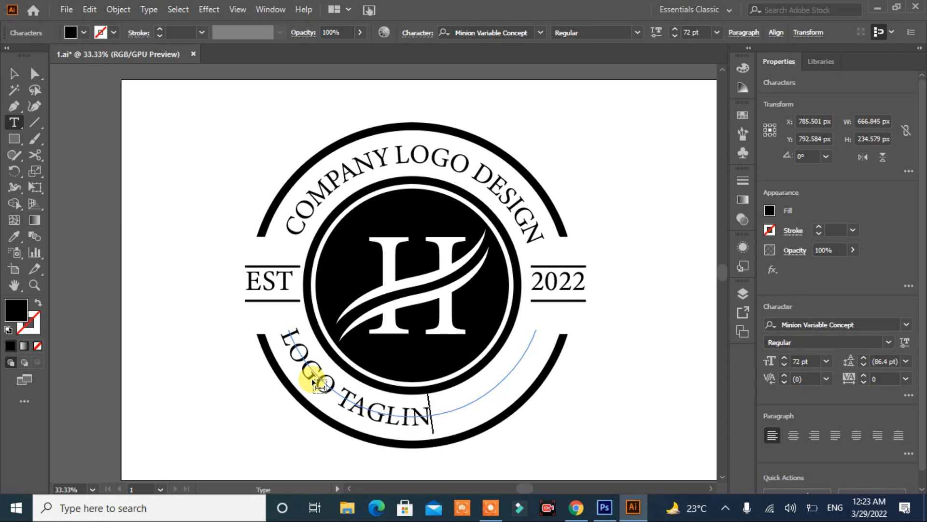
type("E HERE")
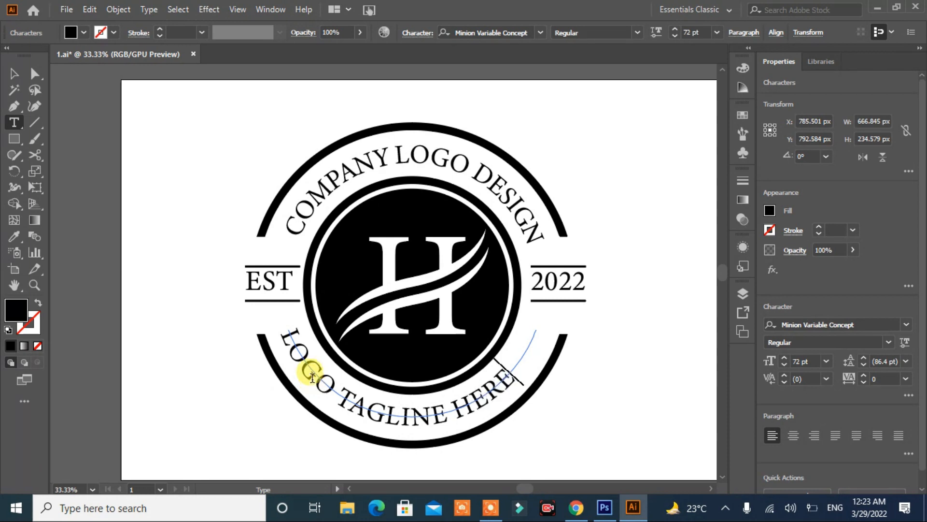
left_click(15, 74)
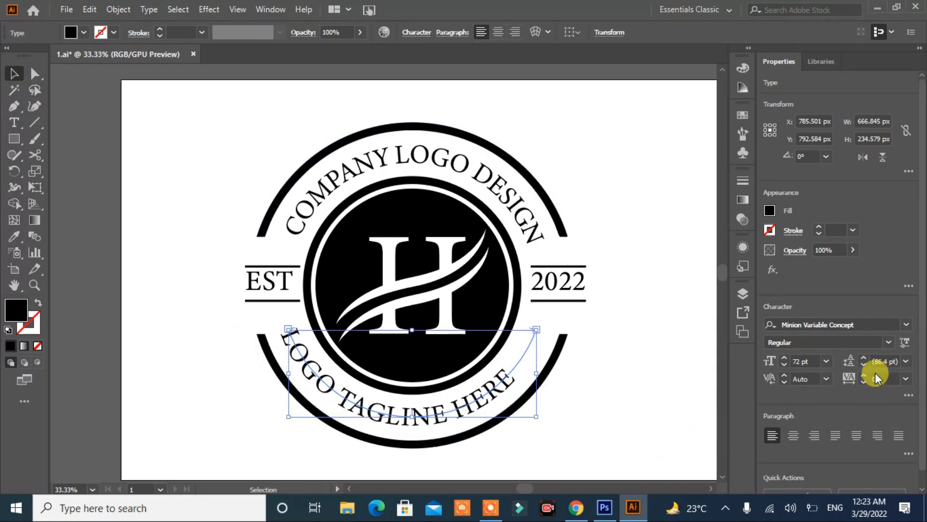
Step: Reduce the font size of the lower arc's tagline to 56 pt
left_click(787, 366)
left_click(786, 365)
left_click(786, 366)
left_click(786, 366)
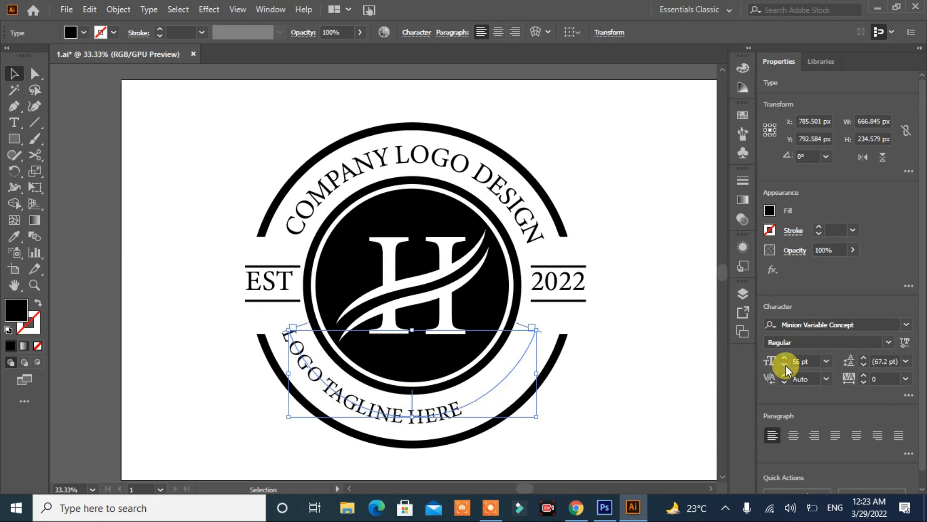
Step: Set the tracking of LOGO TAGLINE HERE to 315 so the letters spread along the lower arc
left_click(906, 379)
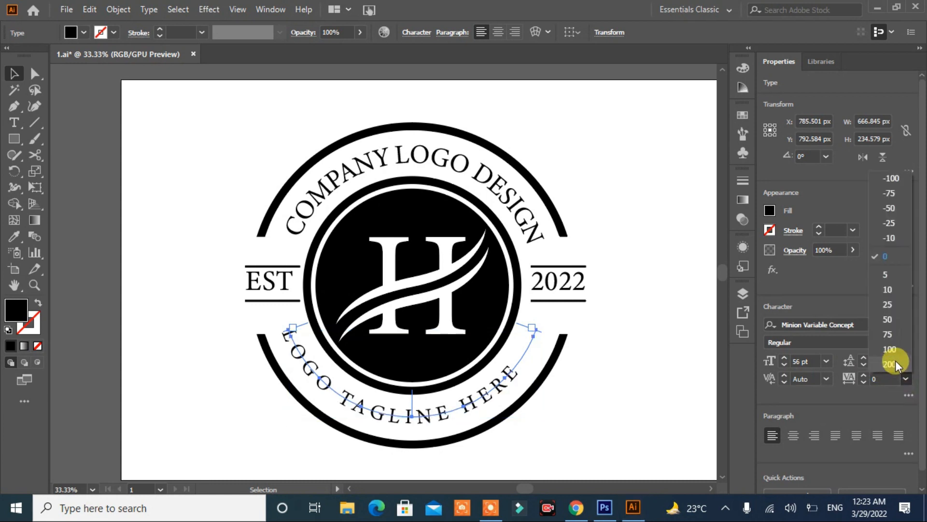
left_click(896, 360)
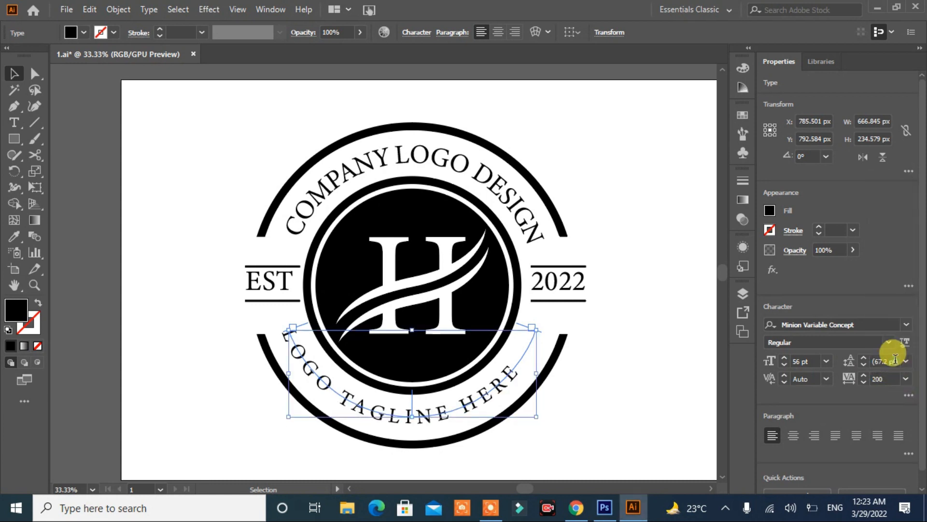
left_click(865, 375)
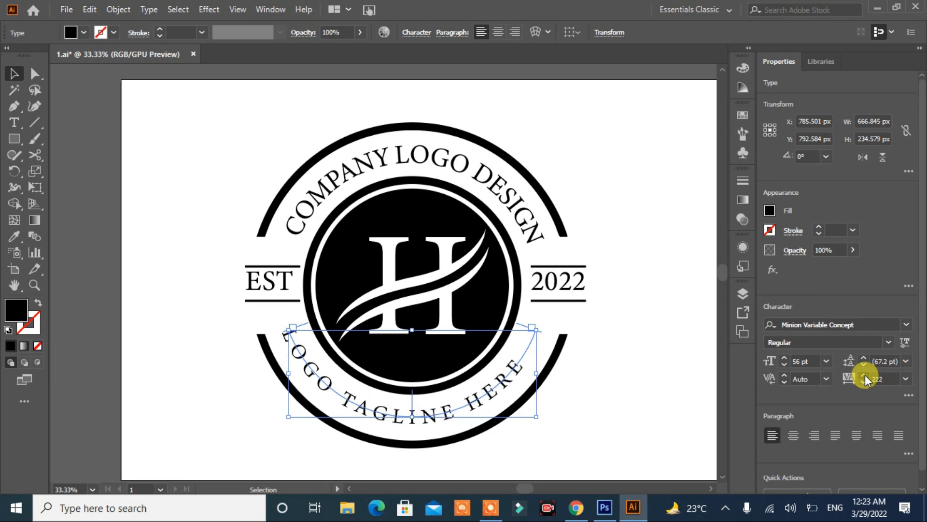
left_click(865, 375)
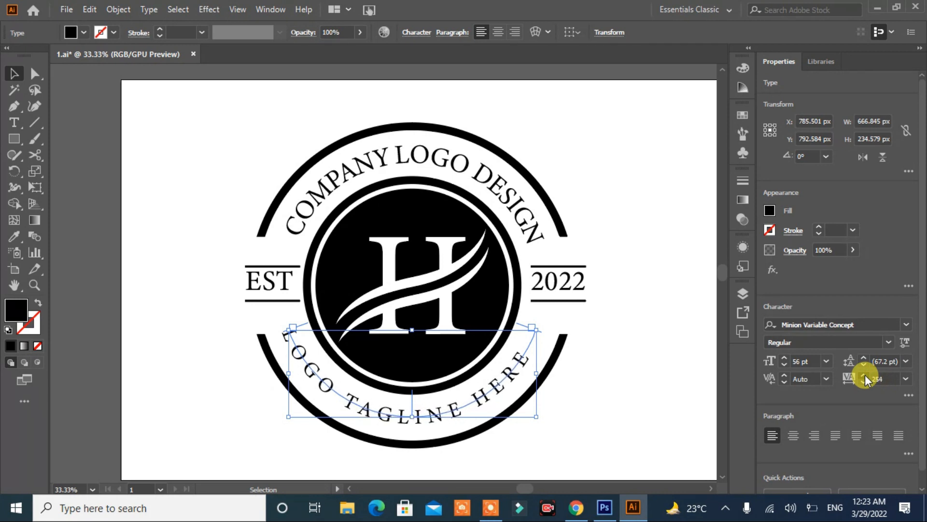
left_click(865, 375)
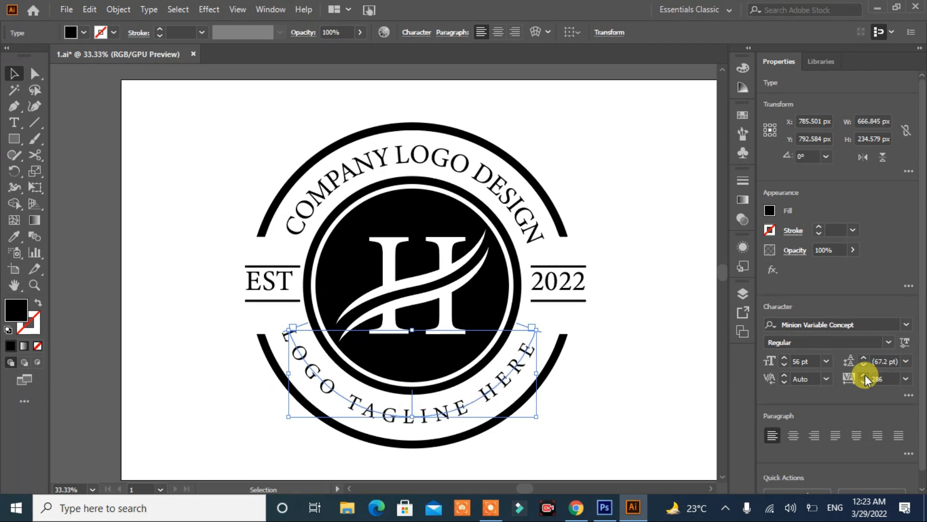
left_click(865, 375)
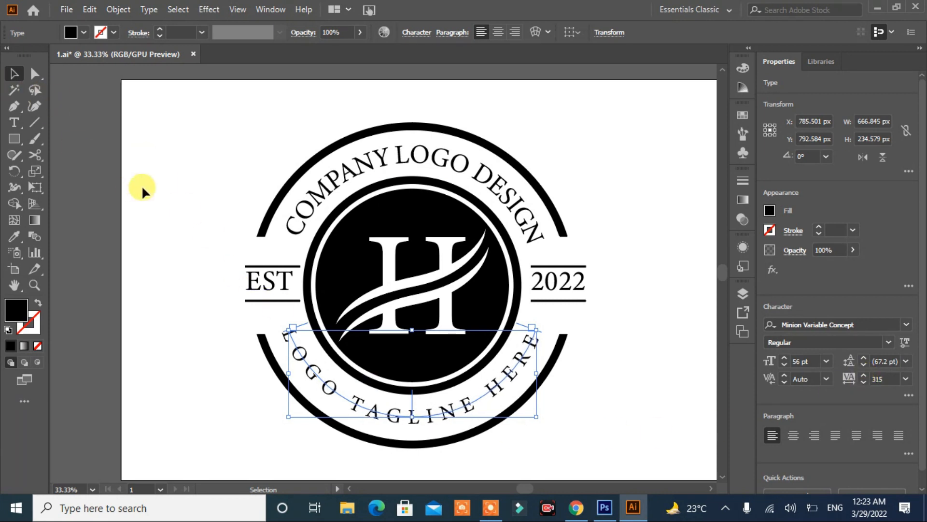
left_click(167, 187)
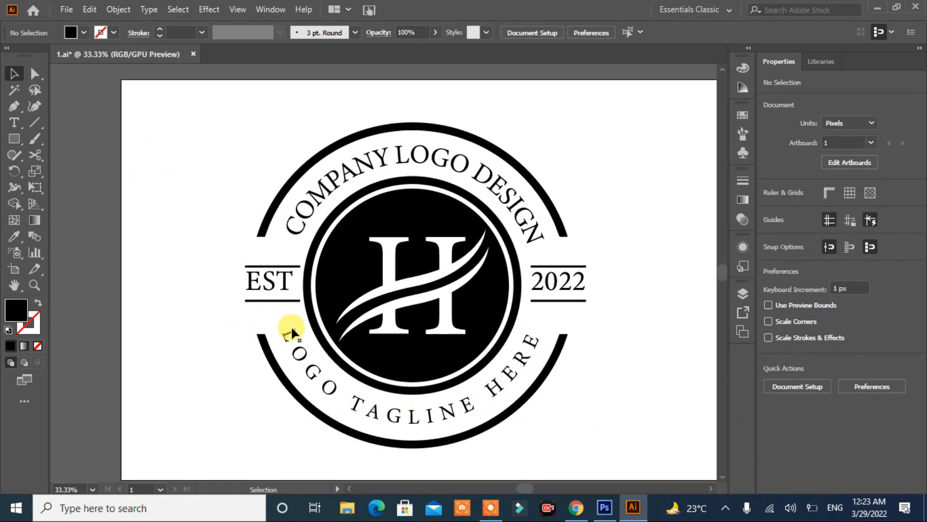
Step: Group the COMPANY LOGO DESIGN and LOGO TAGLINE HERE arc texts together
left_click(535, 234)
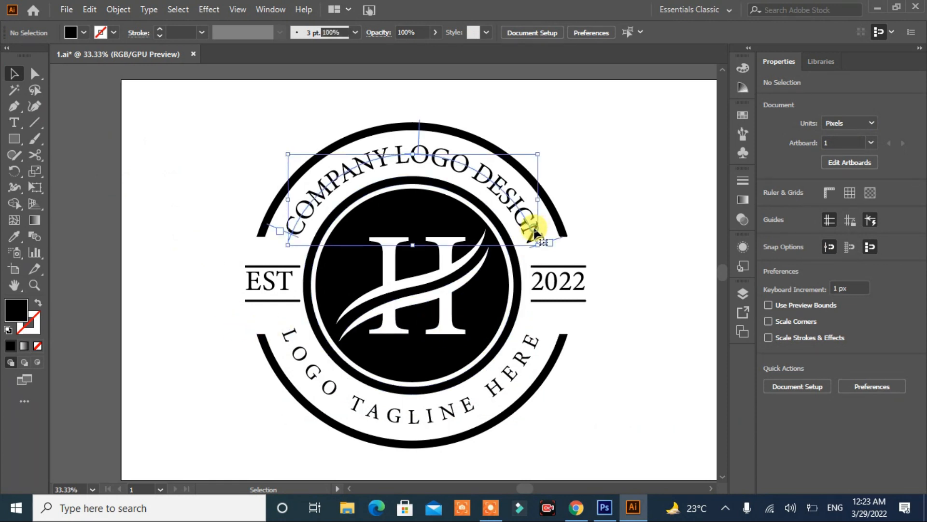
left_click(518, 361, "shift")
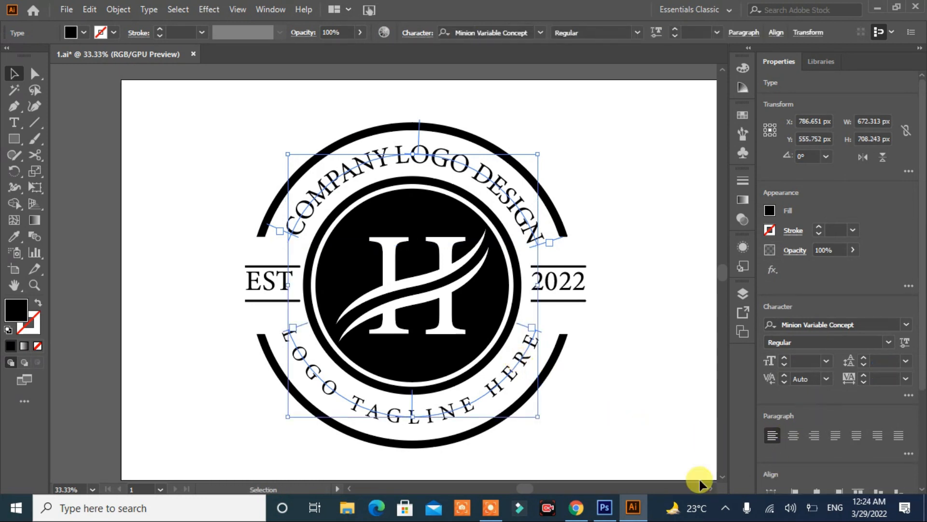
key("a")
key("ctrl+g")
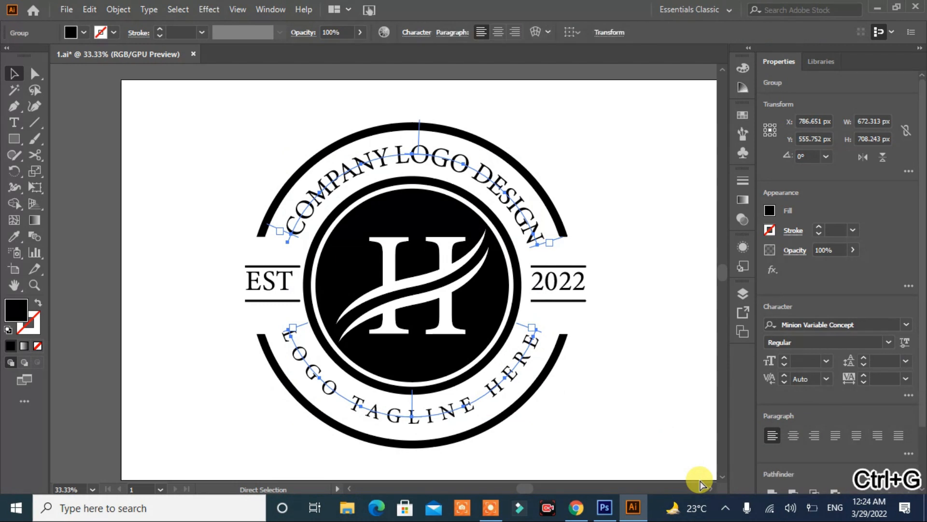
left_click(655, 389)
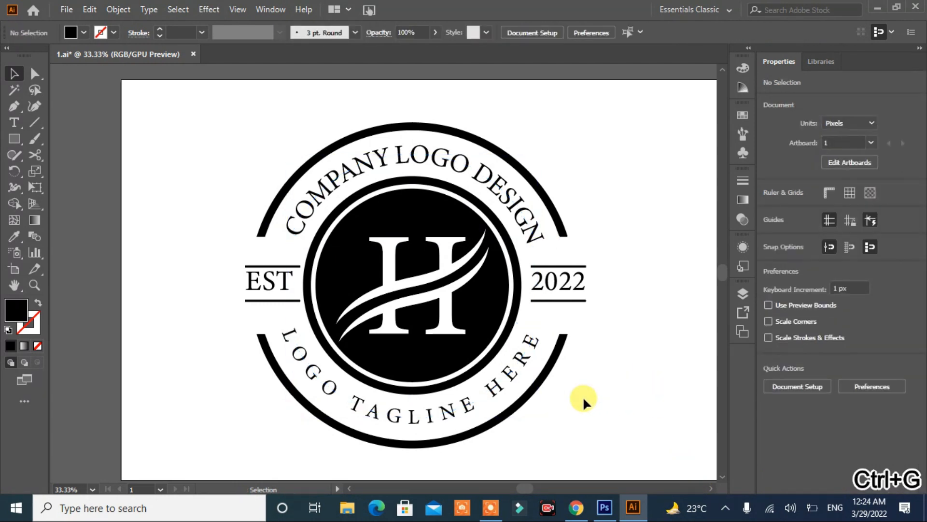
Step: Align all the badge elements with each other on their vertical centres
left_click_drag(613, 167, 220, 439)
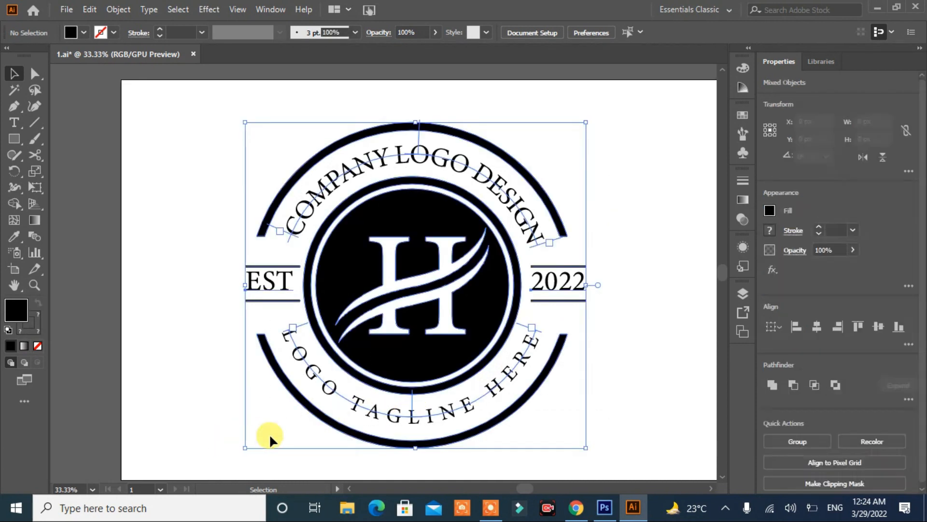
left_click(882, 330)
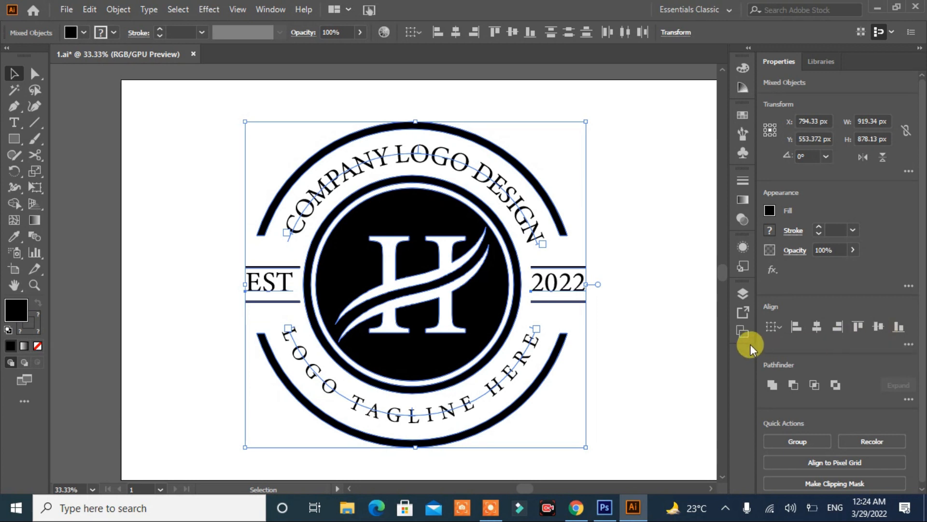
left_click(706, 334)
Step: Group the EST and 2022 texts and nudge the group down 6 px between their lines
left_click(579, 284)
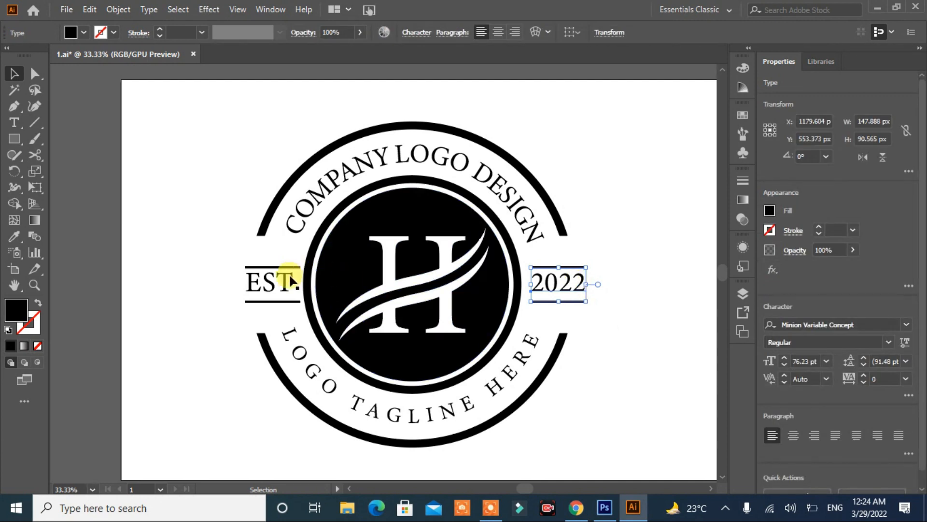
left_click(266, 285, "shift")
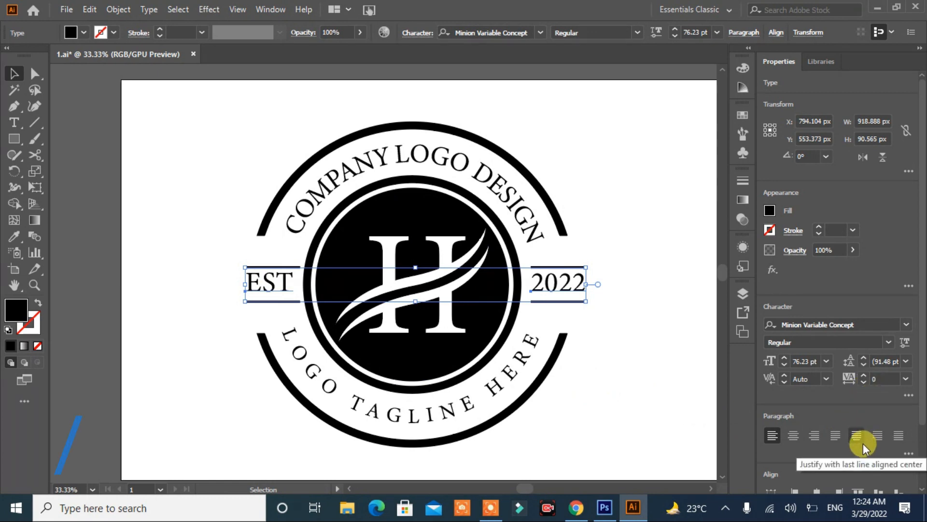
key("ctrl+g")
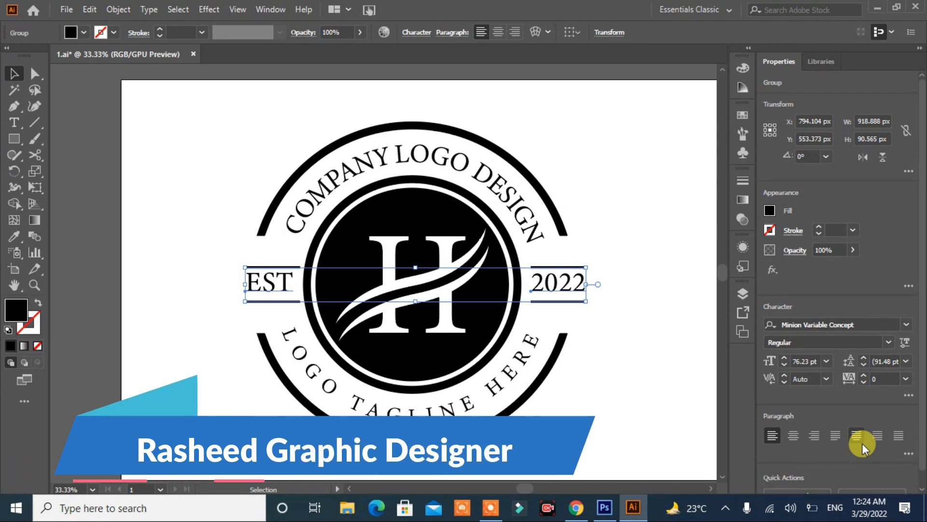
key("Down")
key("Down")
key("Down")
key("Down")
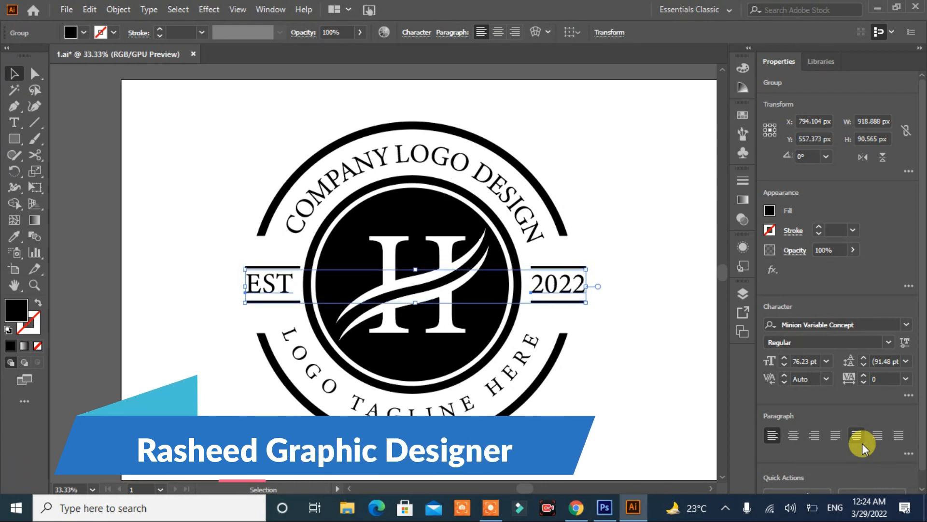
key("Down")
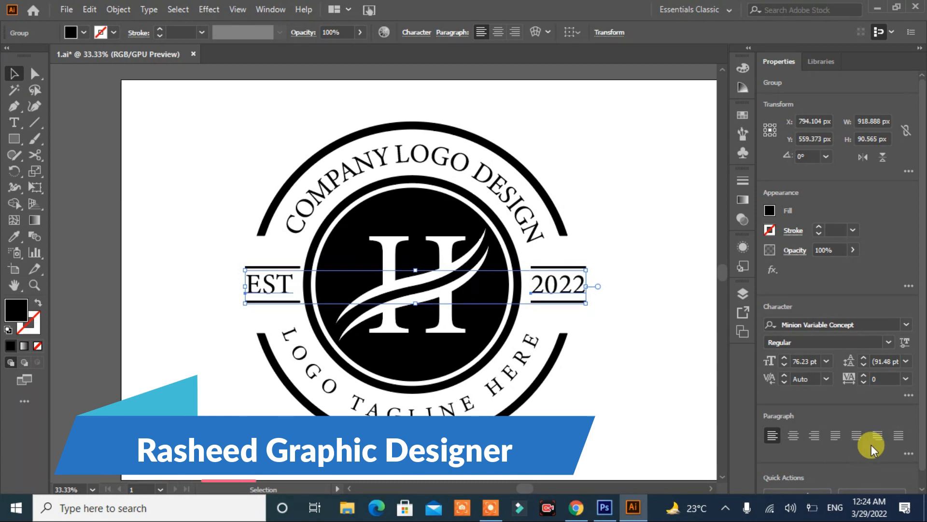
left_click(664, 378)
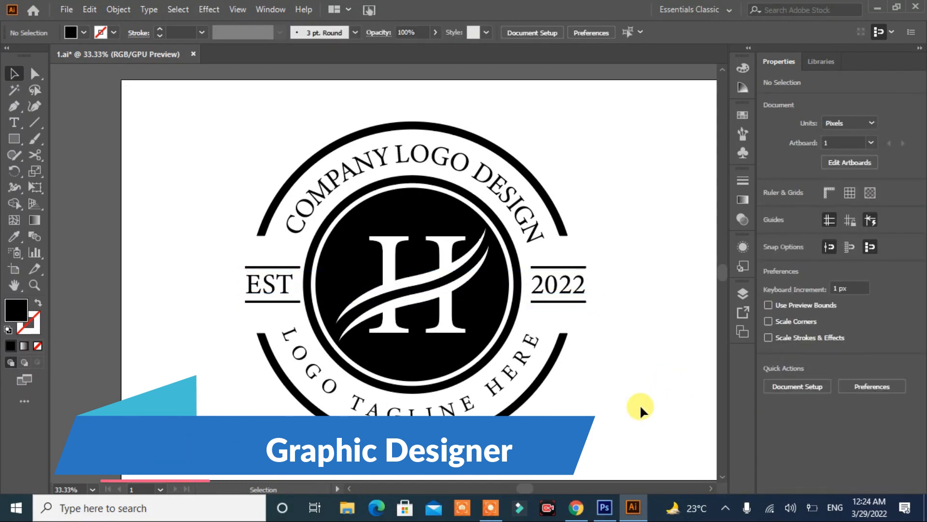
left_click_drag(593, 151, 227, 433)
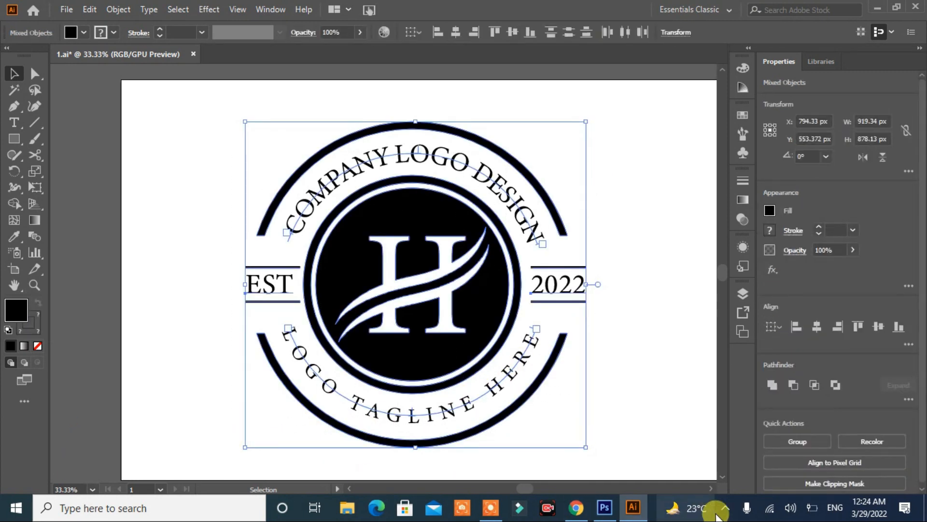
left_click(677, 371)
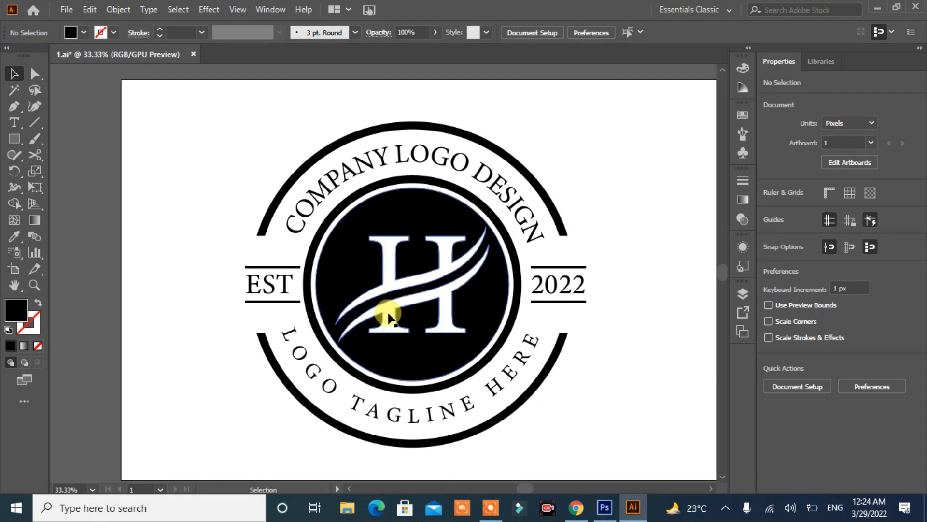
left_click(65, 11)
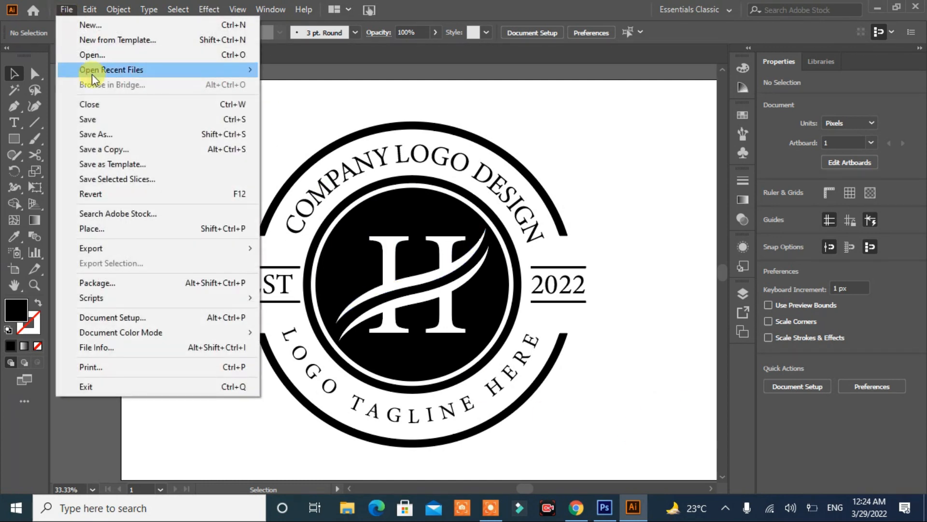
left_click(533, 112)
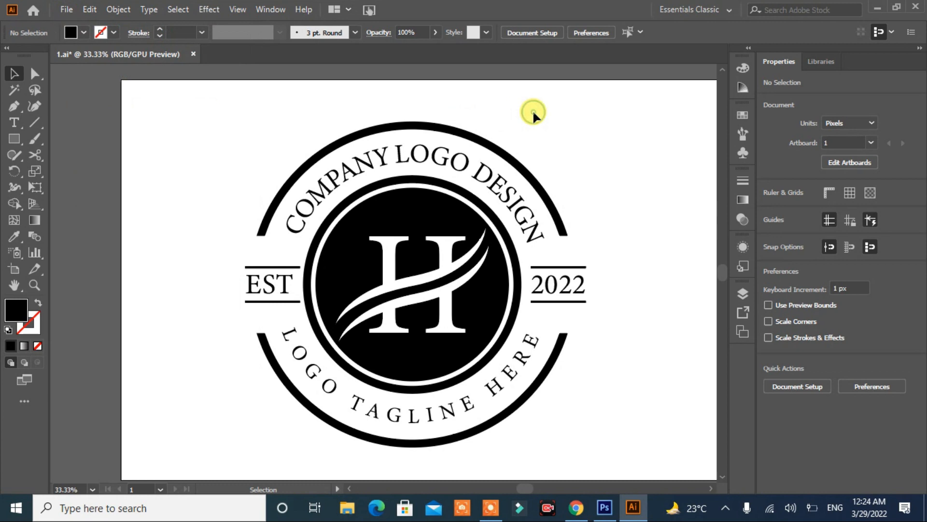